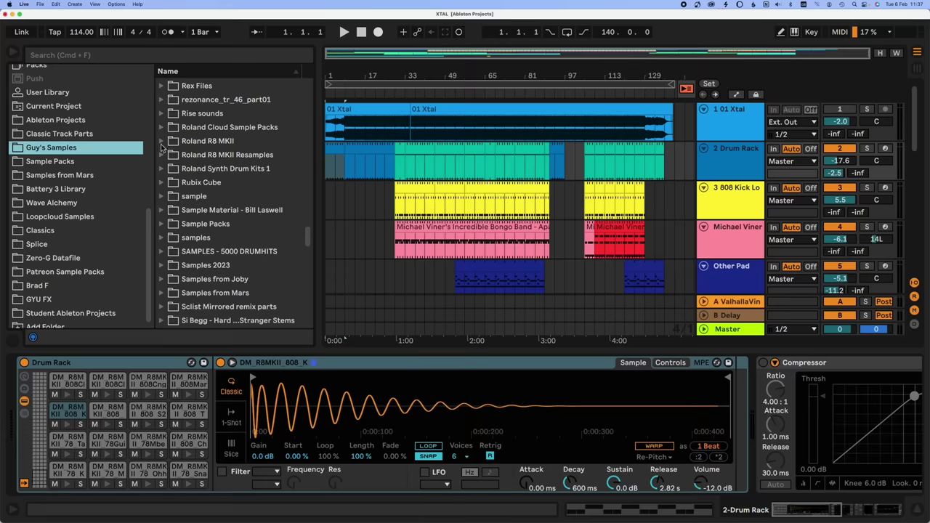
Expand the Roland R8 MKII folder, widen the browser, and select the range of R8 MKII samples.
{"action": "left_click", "coordinate": [162, 142]}
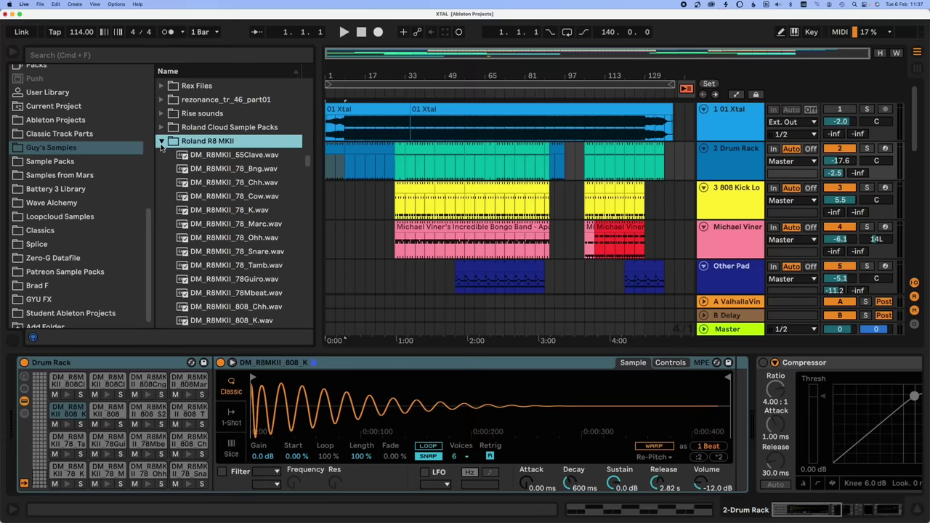
{"action": "left_click", "coordinate": [232, 155]}
{"action": "left_click_drag", "start_coordinate": [315, 218], "coordinate": [427, 218]}
{"action": "scroll", "coordinate": [290, 164], "scroll_direction": "down", "scroll_amount": 10}
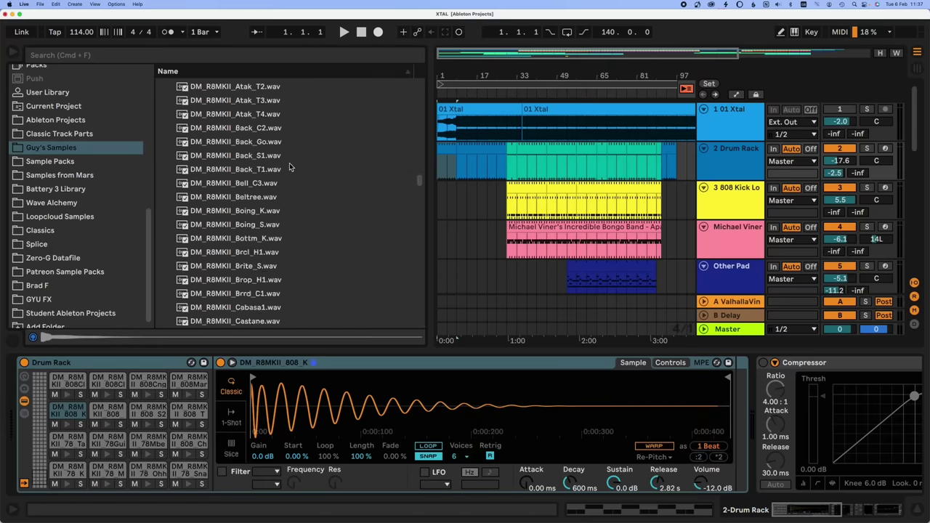
{"action": "scroll", "coordinate": [289, 166], "scroll_direction": "down", "scroll_amount": 20}
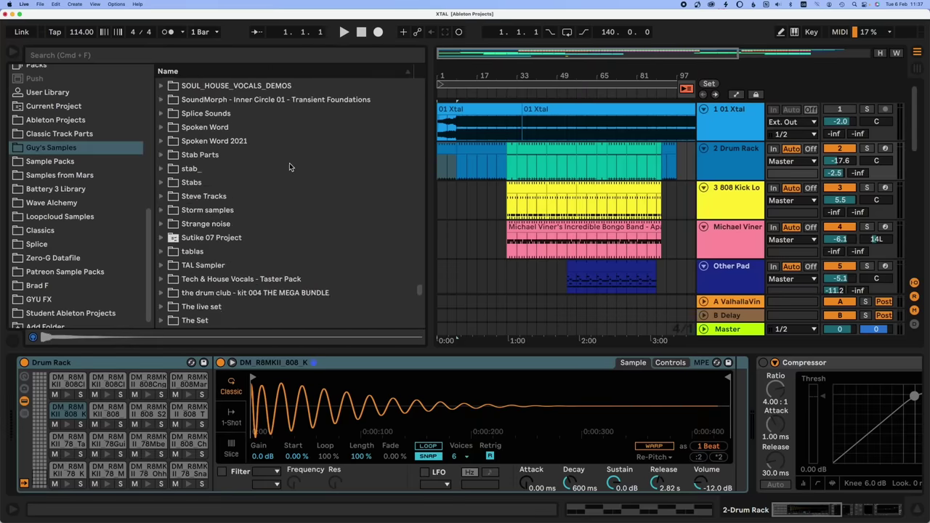
{"action": "scroll", "coordinate": [289, 163], "scroll_direction": "up", "scroll_amount": 20}
{"action": "left_click", "coordinate": [252, 240], "text": "shift"}
{"action": "left_click_drag", "start_coordinate": [253, 240], "coordinate": [40, 458]}
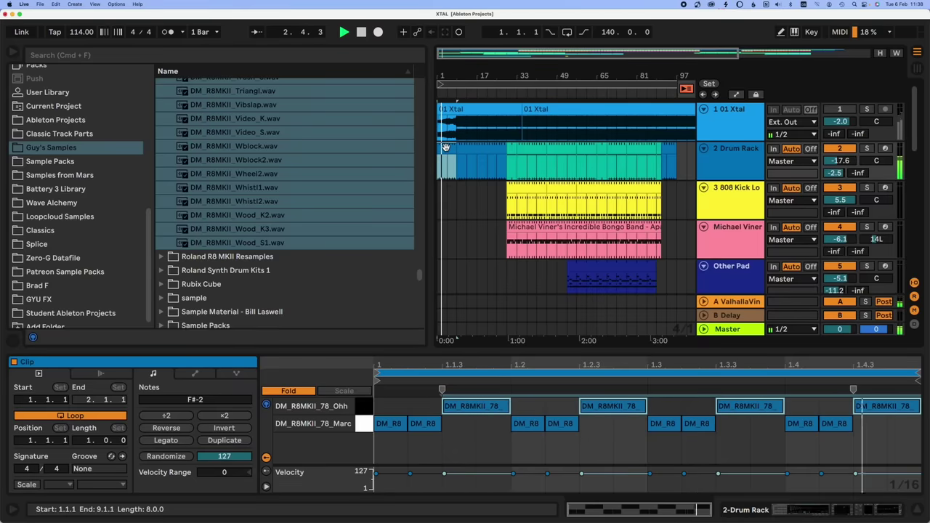
Stop playback, audition the Marc and Ohh notes, and check the Drum Rack devices.
{"action": "key", "text": "space"}
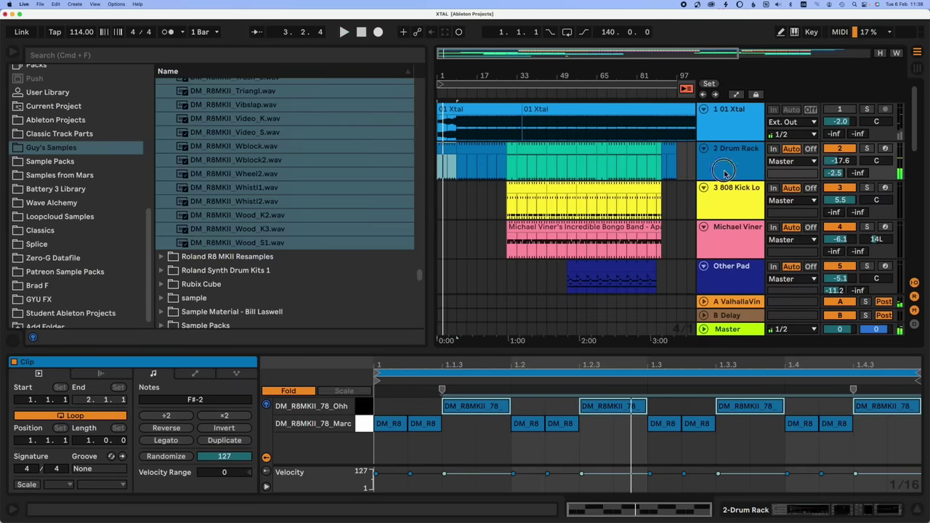
{"action": "left_click", "coordinate": [357, 419]}
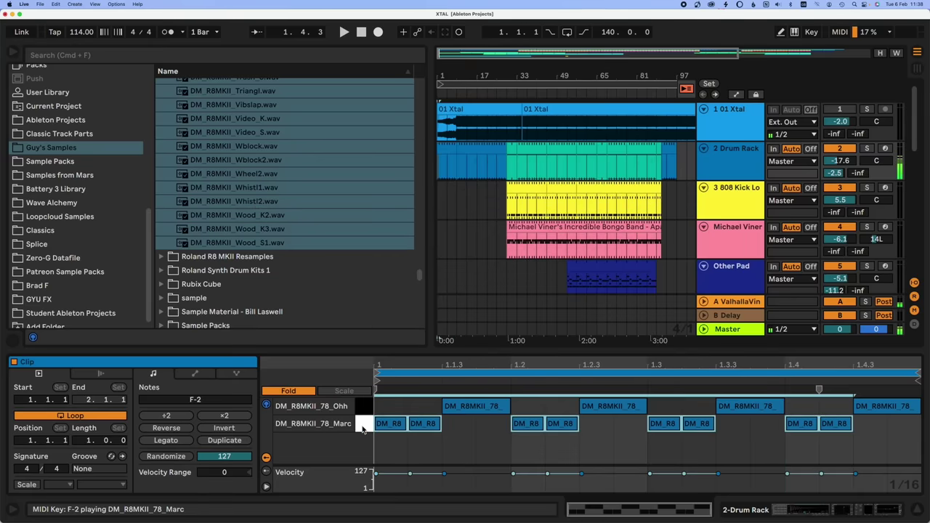
{"action": "left_click", "coordinate": [364, 407]}
{"action": "left_click", "coordinate": [723, 170]}
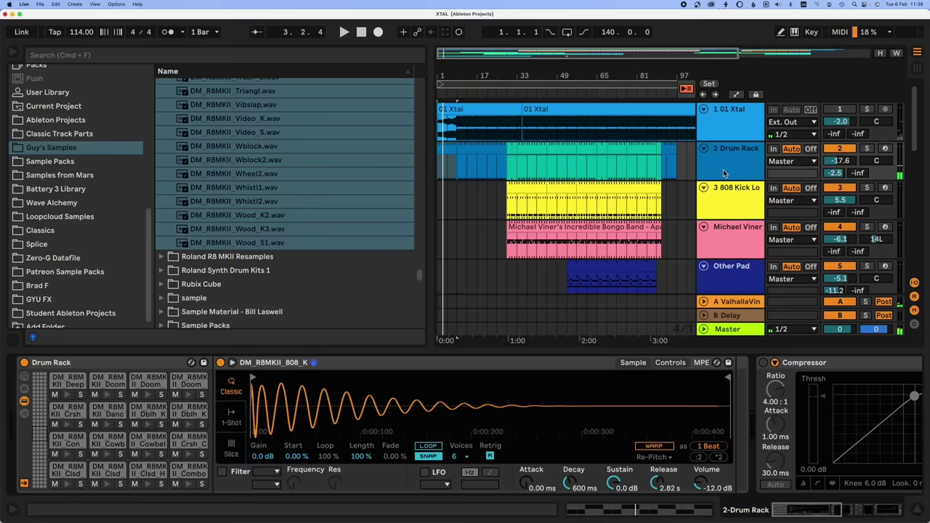
{"action": "left_click", "coordinate": [447, 149]}
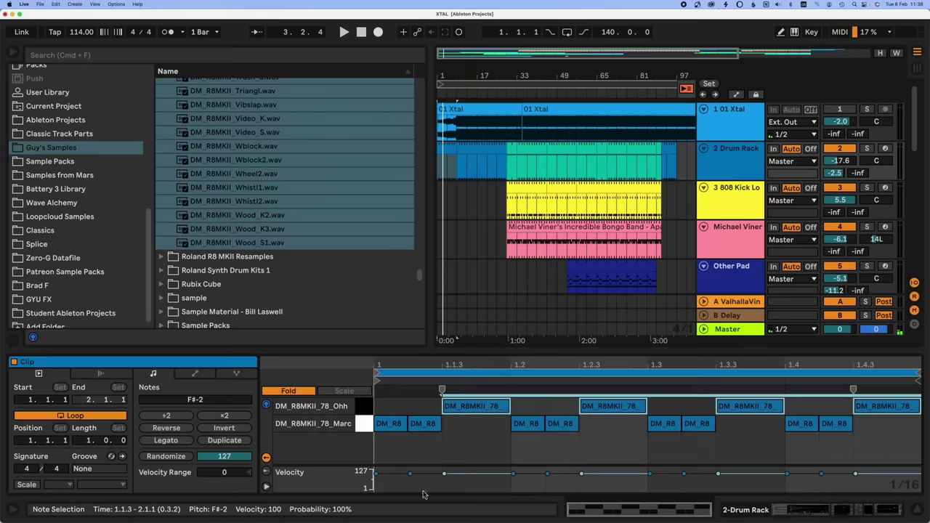
{"action": "left_click", "coordinate": [427, 424]}
{"action": "left_click", "coordinate": [465, 407]}
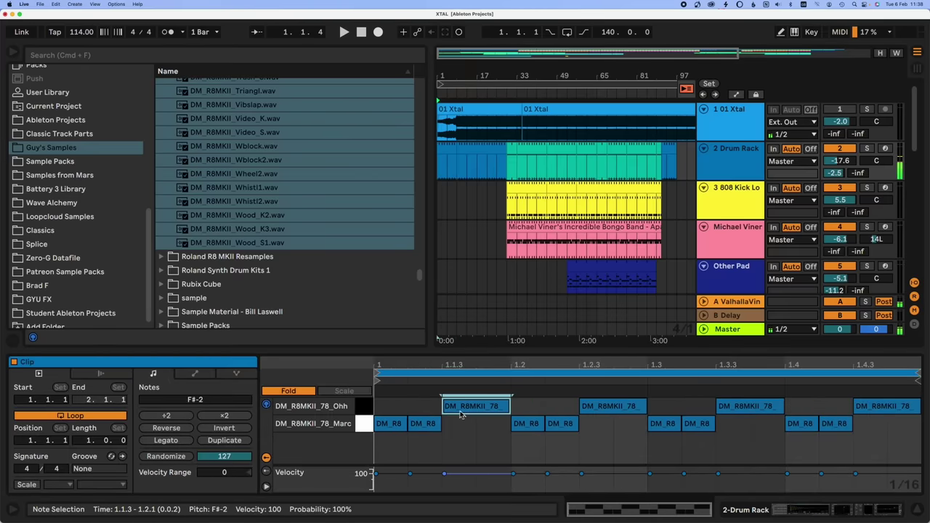
{"action": "key", "text": "shift+Tab"}
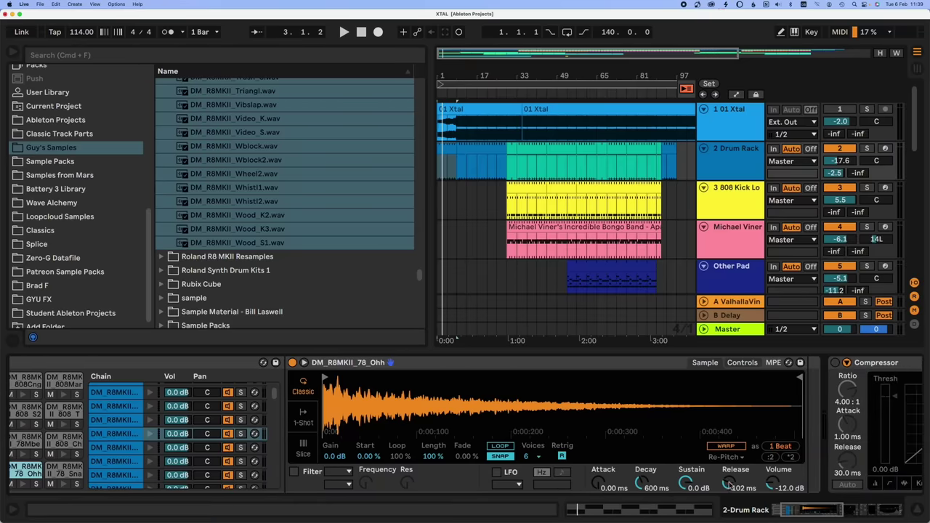
{"action": "double_click", "coordinate": [451, 149]}
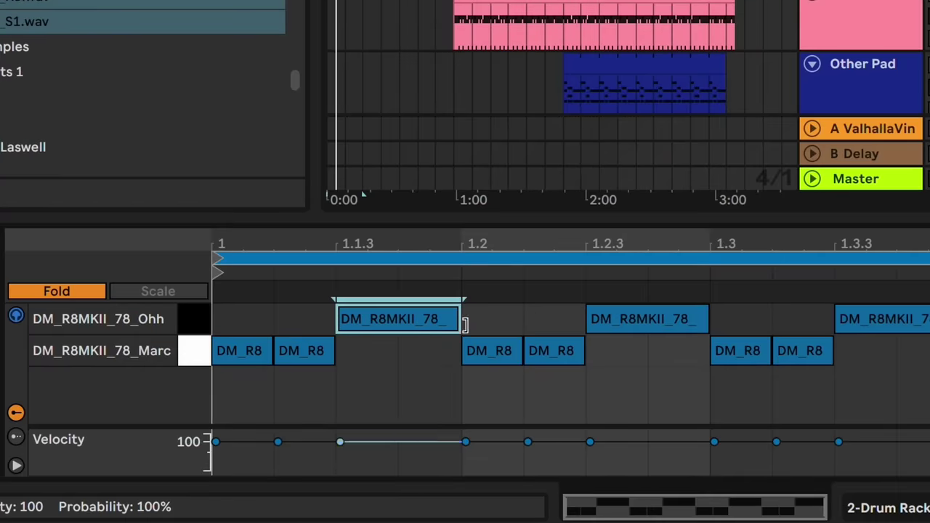
Lengthen the first two Ohh notes to about 1.2.2 and 1.3.2 while playing back.
{"action": "left_click", "coordinate": [462, 323]}
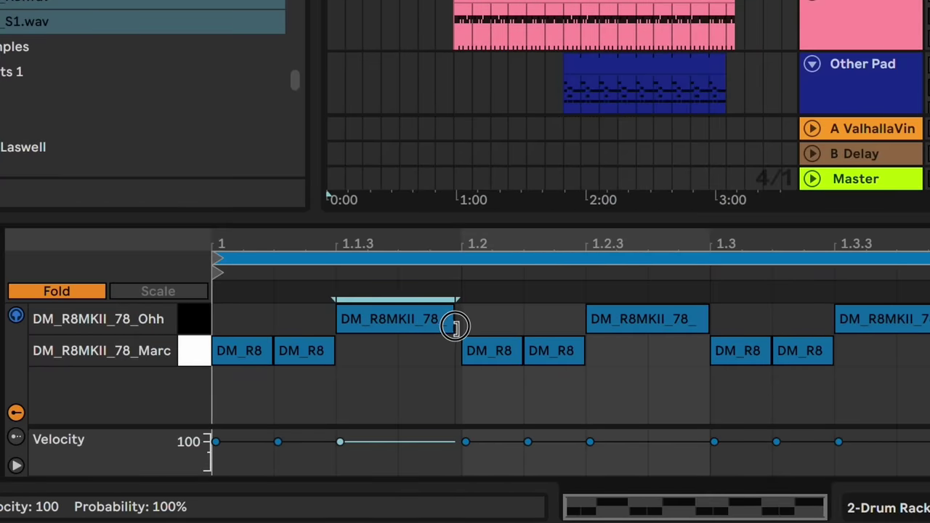
{"action": "left_click_drag", "start_coordinate": [462, 361], "coordinate": [487, 357]}
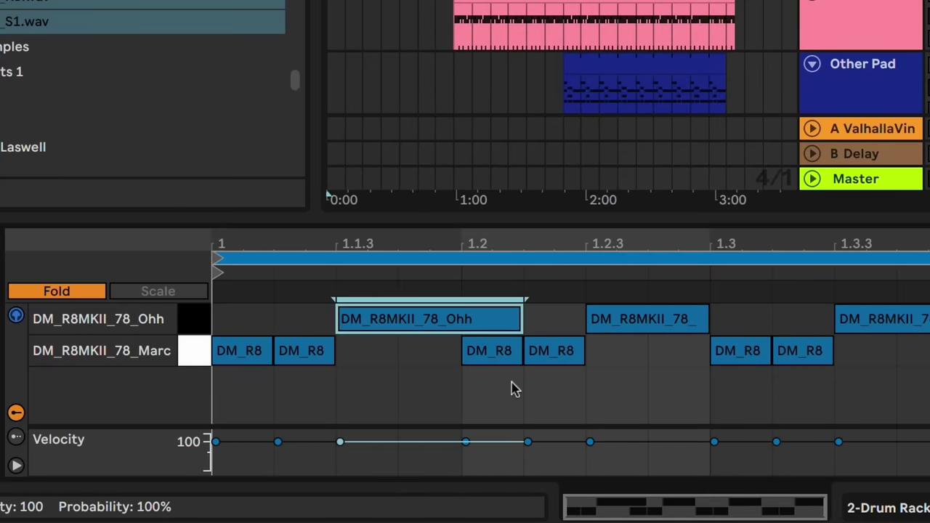
{"action": "key", "text": "space"}
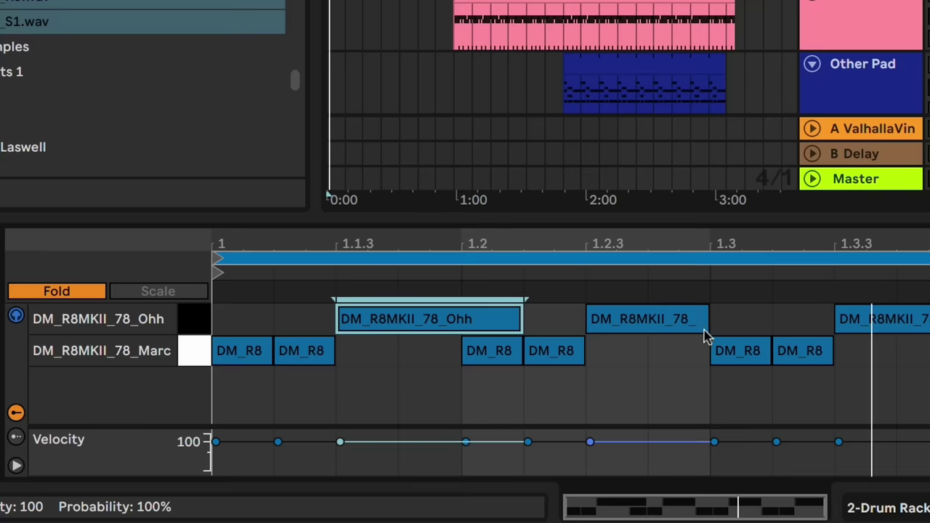
{"action": "left_click_drag", "start_coordinate": [706, 325], "coordinate": [770, 324]}
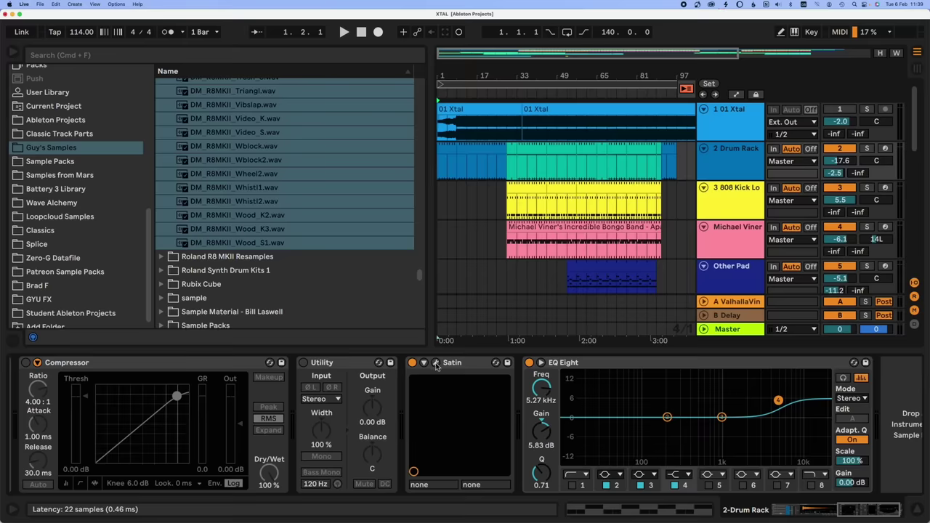
Open and reposition Satin on the Drum Rack, then compare with EQ Eight off and Satin on.
{"action": "left_click", "coordinate": [435, 363]}
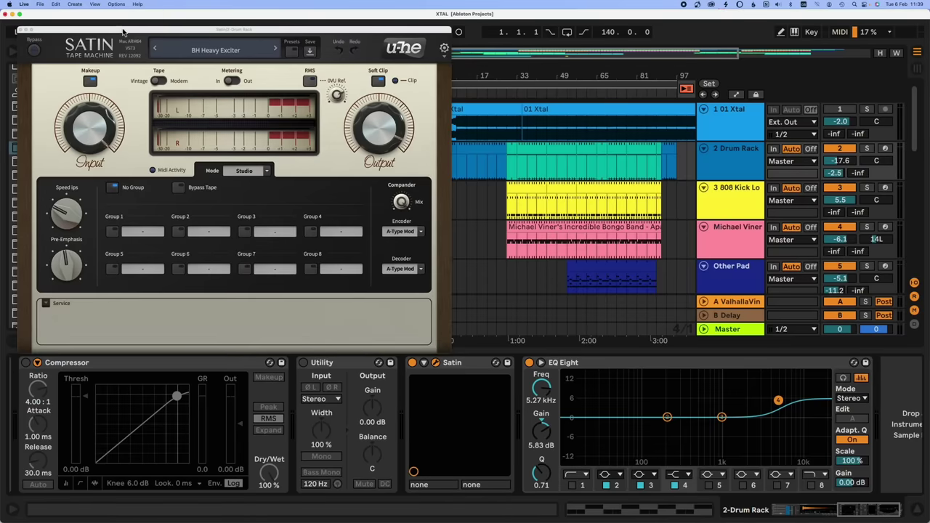
{"action": "left_click_drag", "start_coordinate": [124, 33], "coordinate": [253, 29]}
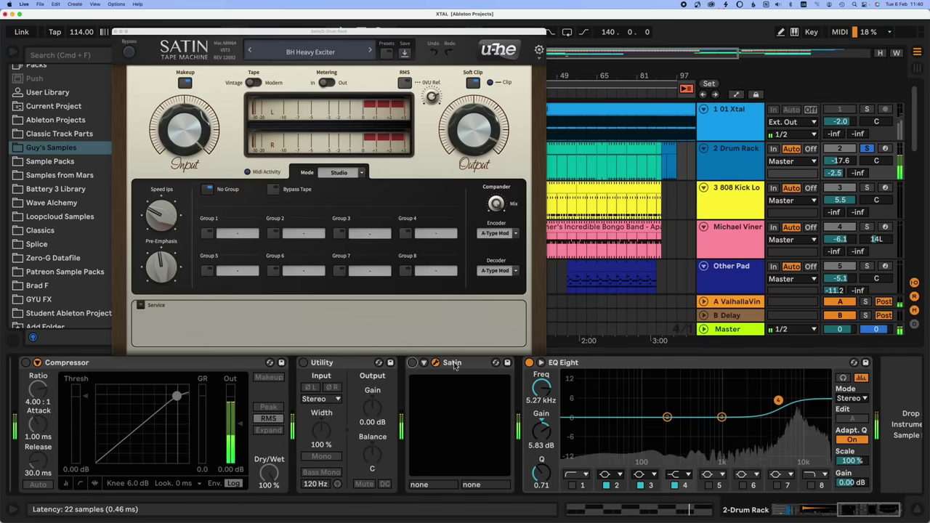
{"action": "left_click", "coordinate": [529, 363]}
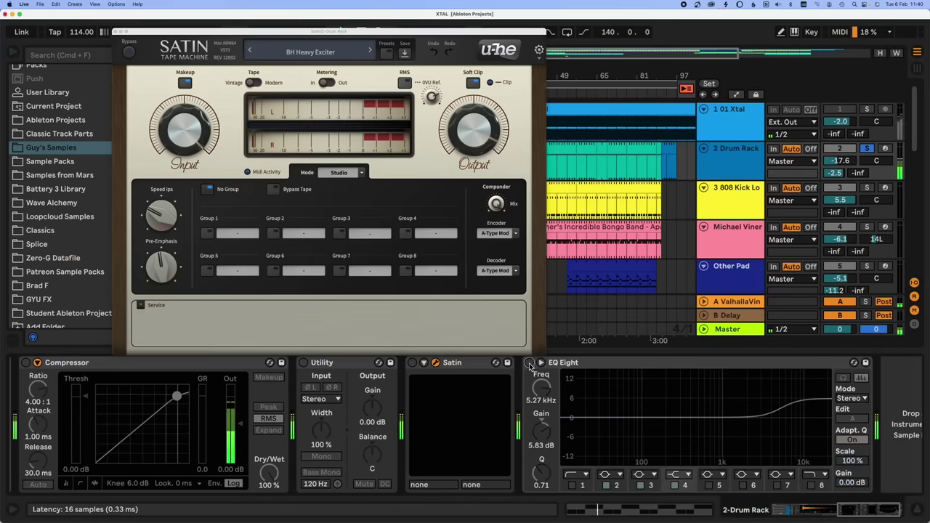
{"action": "left_click", "coordinate": [412, 363]}
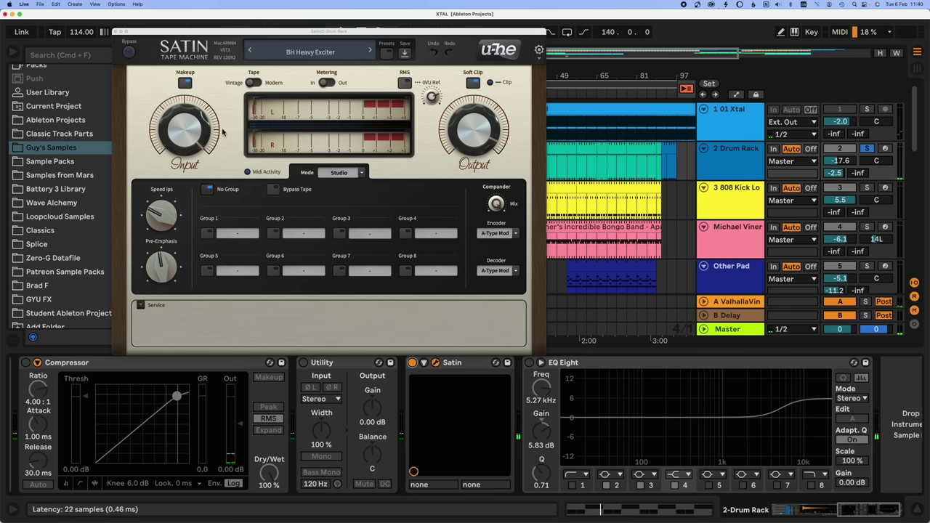
{"action": "left_click", "coordinate": [723, 166]}
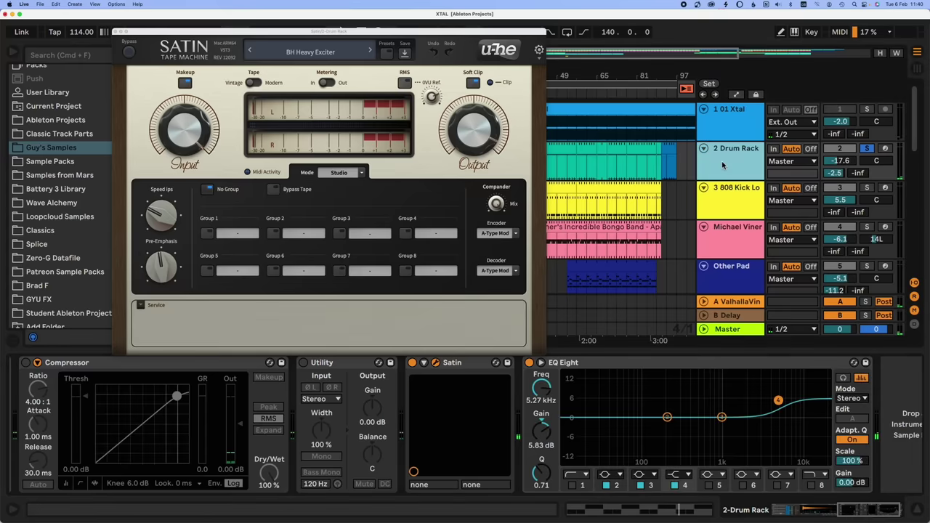
Close the kick's reverb window and set return A's ValhallaVintageVerb mode to Chaotic Hall.
{"action": "left_click", "coordinate": [837, 173]}
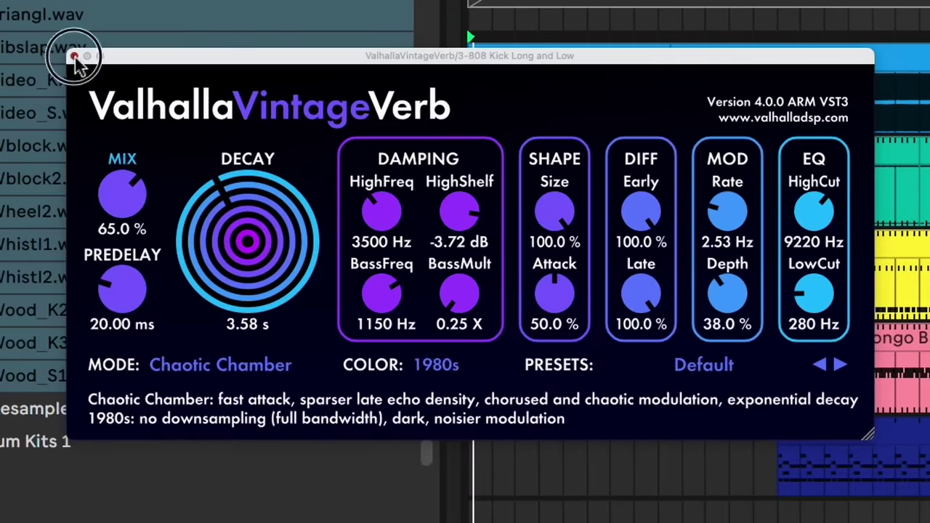
{"action": "left_click", "coordinate": [74, 57]}
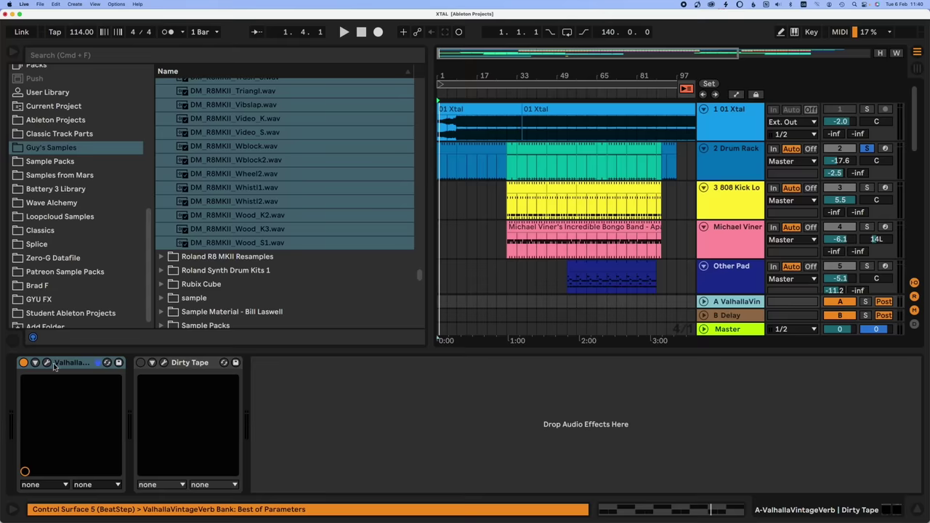
{"action": "left_click", "coordinate": [46, 362]}
{"action": "double_click", "coordinate": [378, 114]}
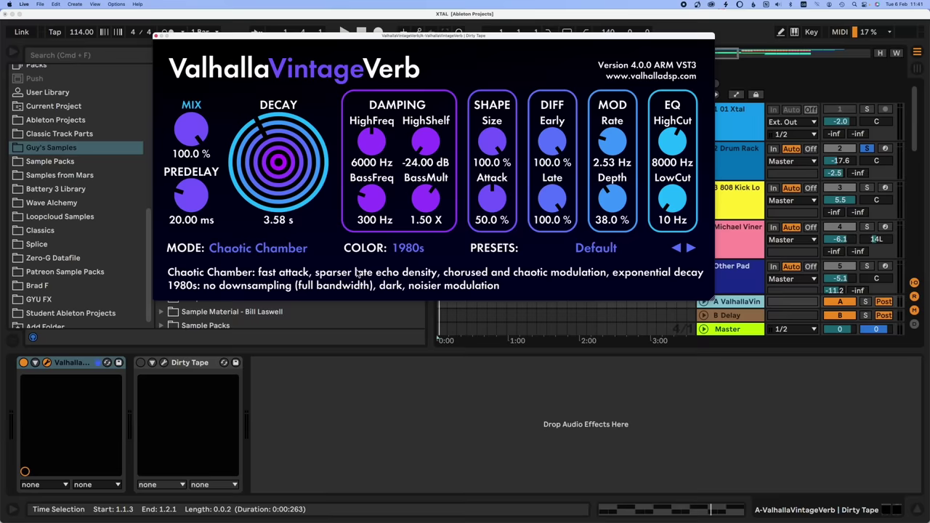
{"action": "left_click", "coordinate": [274, 256]}
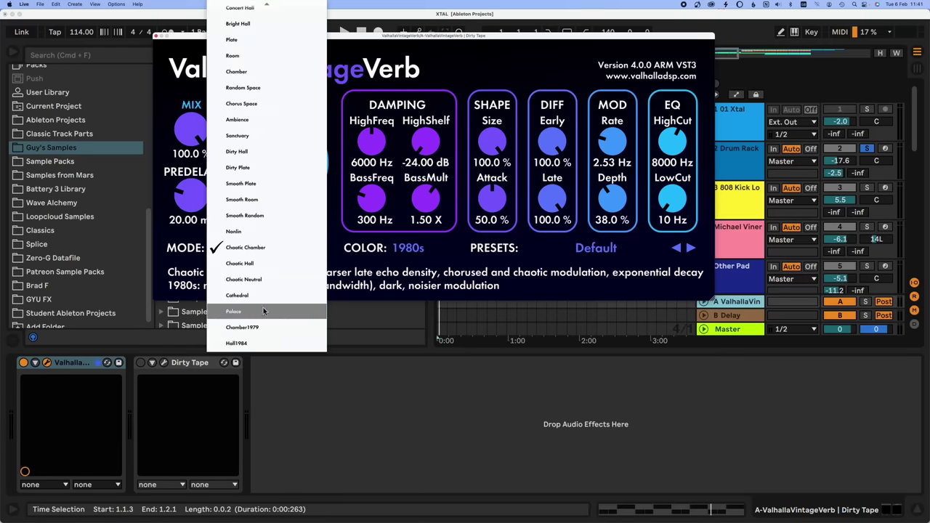
{"action": "left_click", "coordinate": [269, 265]}
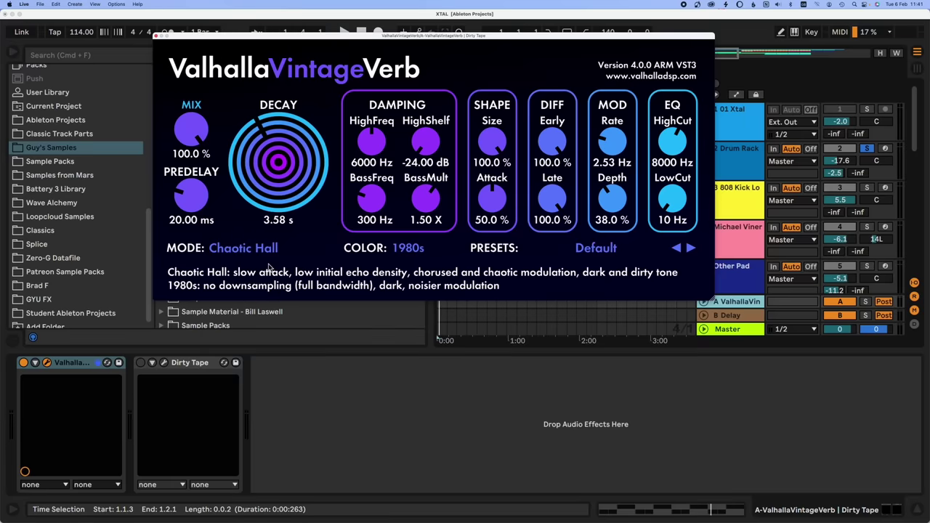
{"action": "left_click", "coordinate": [265, 250]}
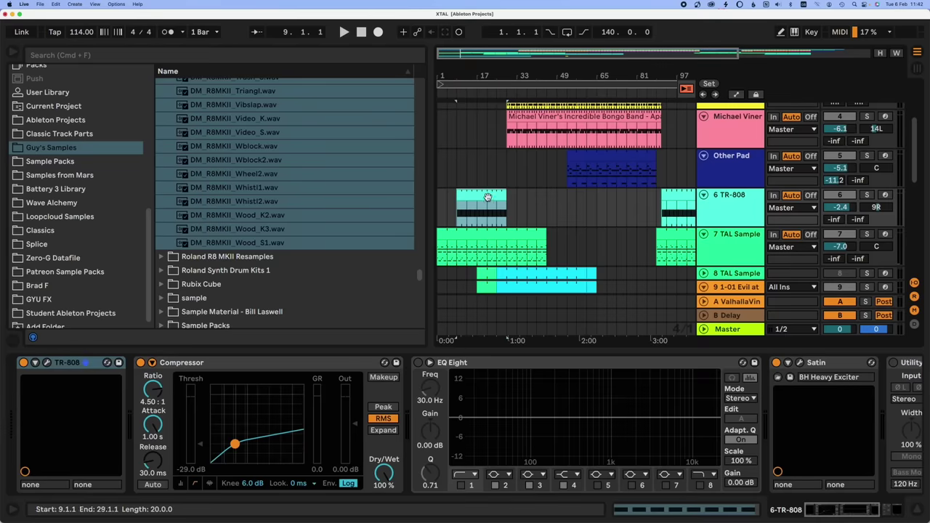
Open the TR-808 track's plug-in and audition the track soloed.
{"action": "left_click", "coordinate": [63, 383]}
{"action": "left_click", "coordinate": [47, 363]}
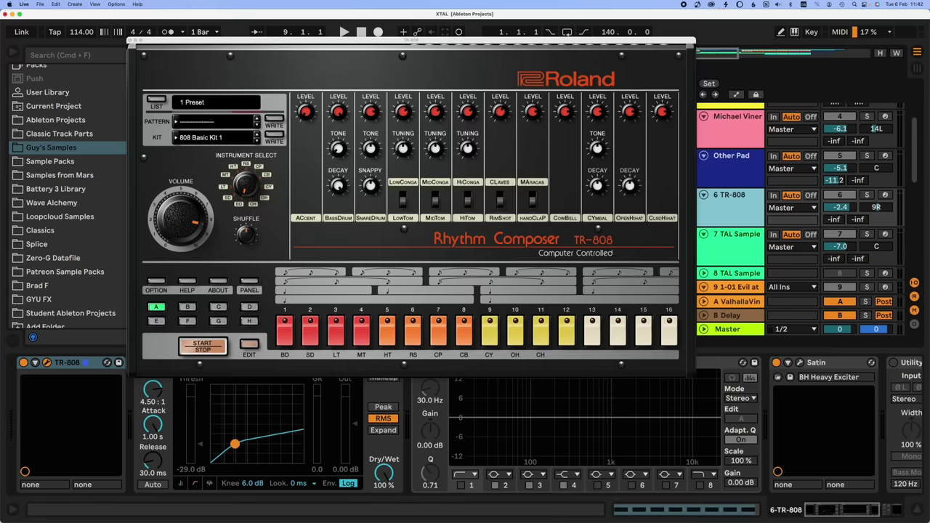
{"action": "key", "text": "space"}
{"action": "left_click", "coordinate": [868, 195]}
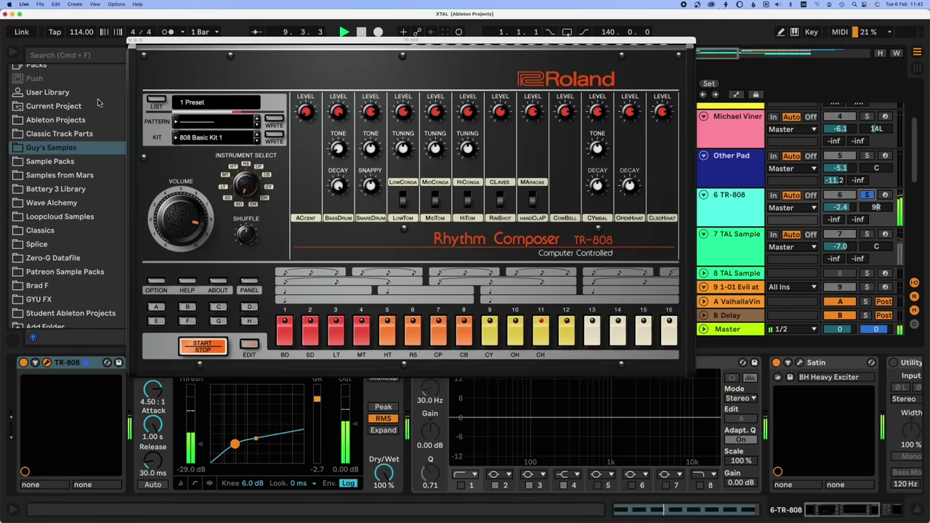
{"action": "key", "text": "space"}
{"action": "left_click", "coordinate": [131, 41]}
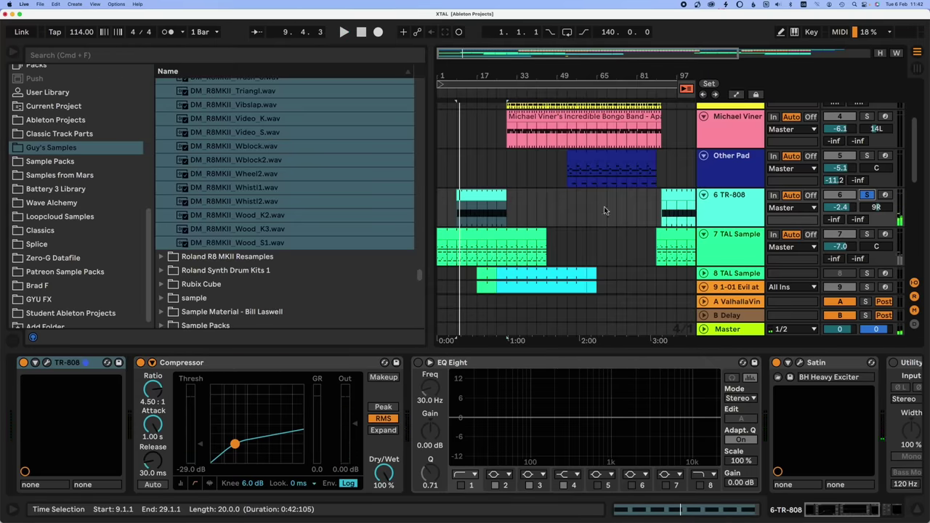
Delete the Utility effect from the 6 TR-808 track's chain.
{"action": "left_click", "coordinate": [727, 206]}
{"action": "scroll", "coordinate": [676, 407], "scroll_direction": "right", "scroll_amount": 5}
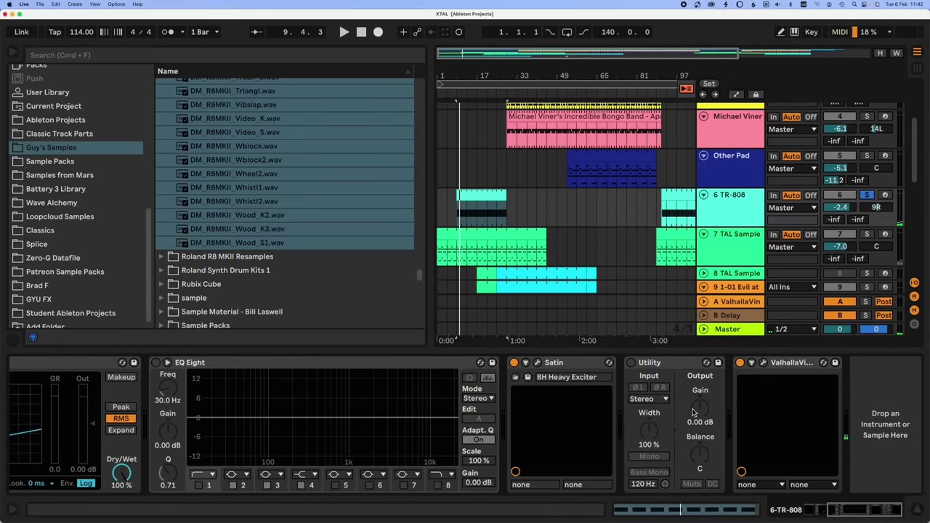
{"action": "left_click", "coordinate": [658, 363]}
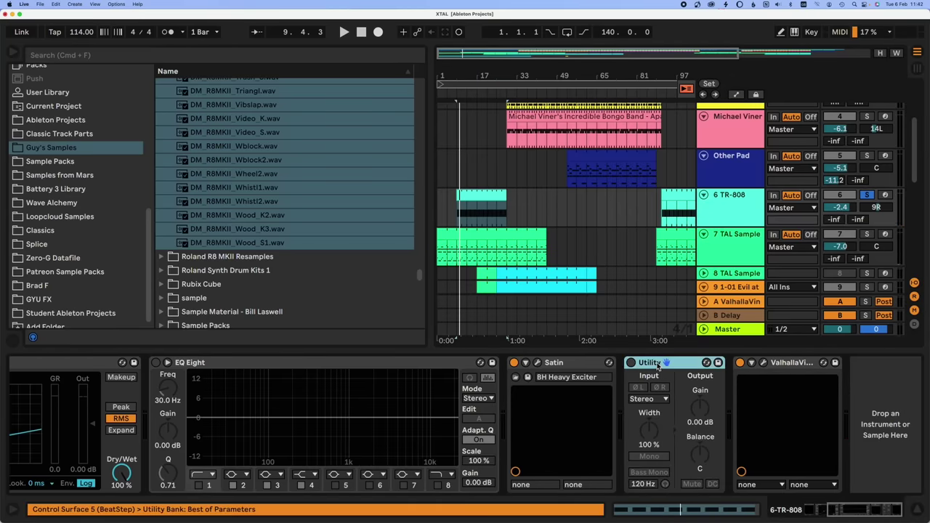
{"action": "key", "text": "Delete"}
Compare the TR-808 with Satin and ValhallaVintageVerb toggled during playback, then open Satin.
{"action": "left_click", "coordinate": [655, 363]}
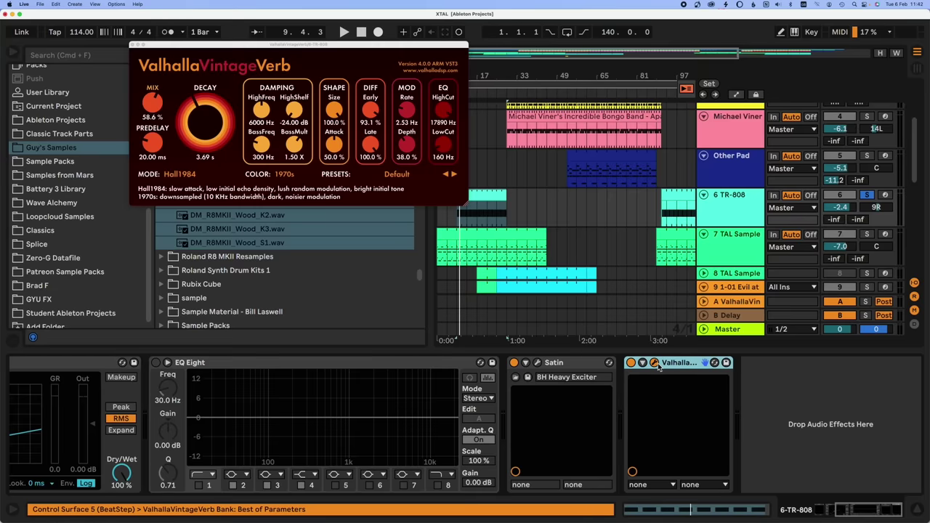
{"action": "left_click", "coordinate": [655, 362]}
{"action": "left_click", "coordinate": [514, 363]}
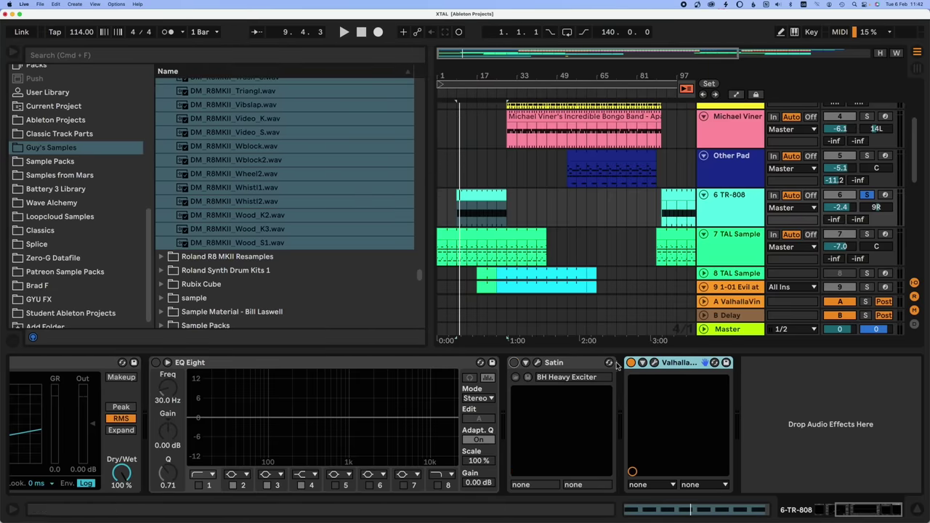
{"action": "left_click", "coordinate": [632, 362]}
{"action": "key", "text": "space"}
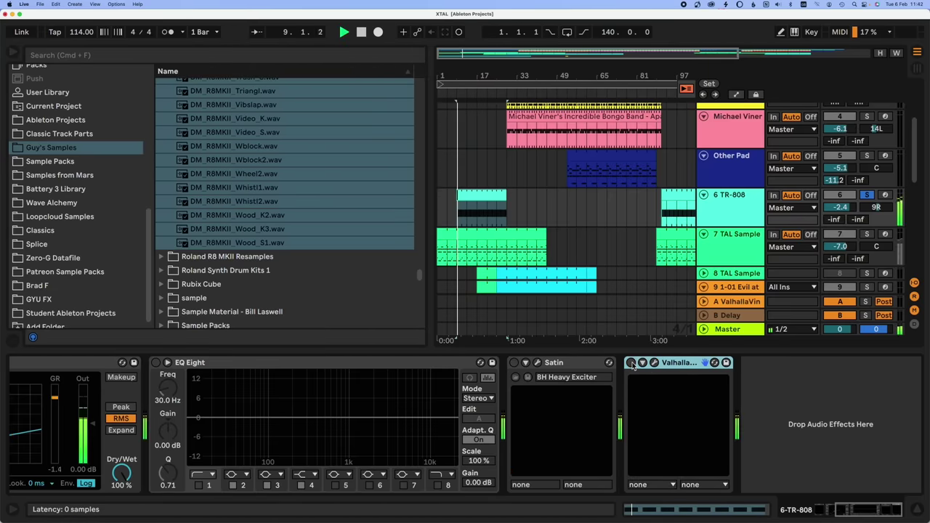
{"action": "left_click", "coordinate": [631, 363]}
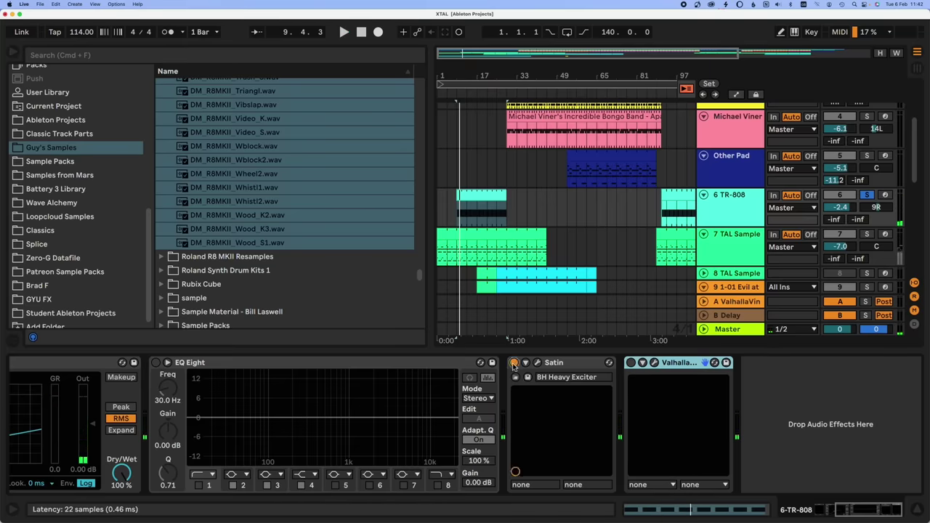
{"action": "key", "text": "space"}
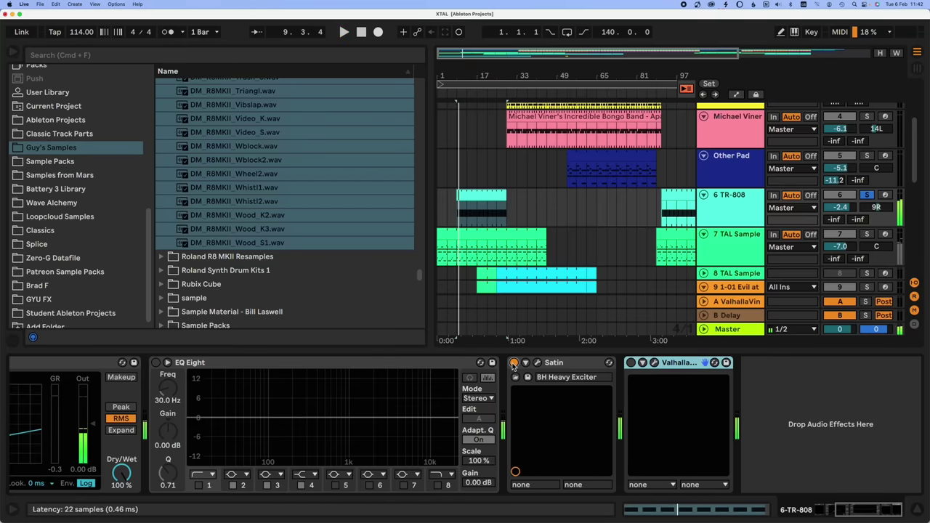
{"action": "key", "text": "space"}
{"action": "left_click", "coordinate": [538, 362]}
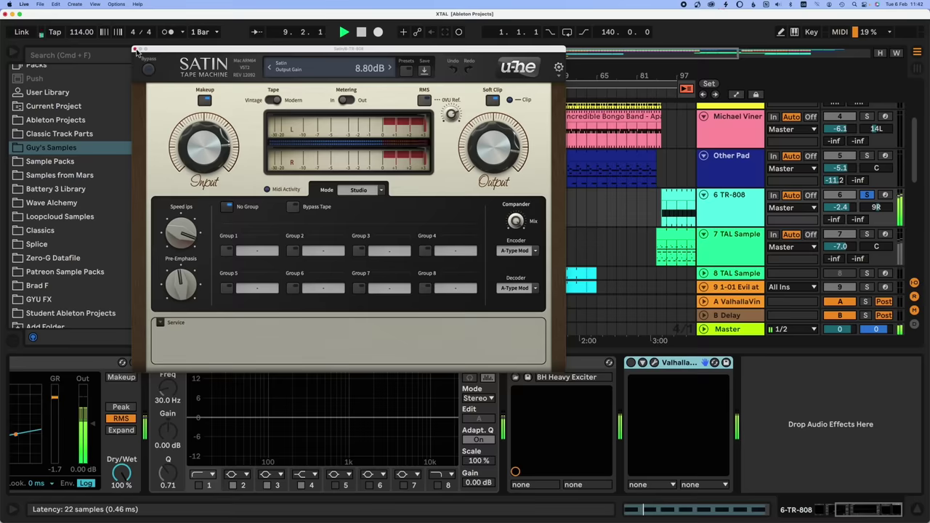
Close Satin, then set ValhallaVintageVerb decay to 3.66 s and mix to 15.2% and play.
{"action": "left_click", "coordinate": [134, 42]}
{"action": "left_click", "coordinate": [514, 363]}
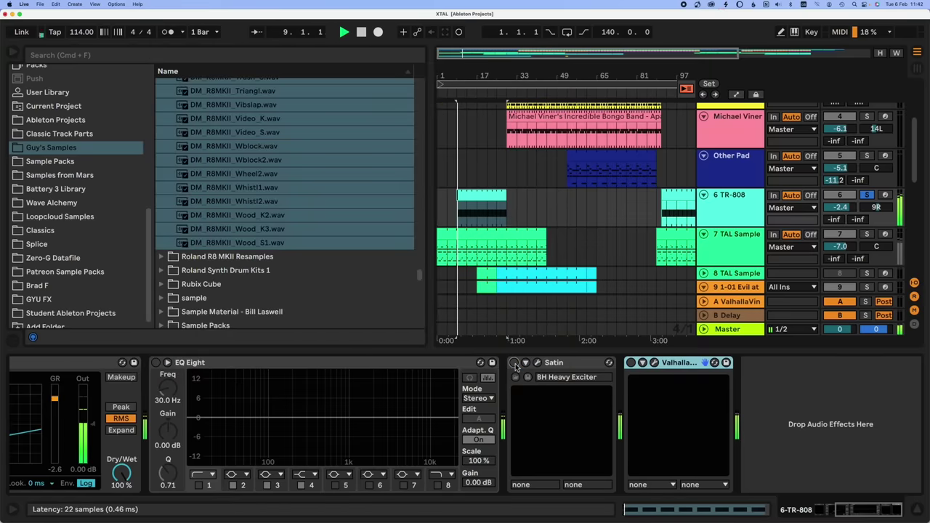
{"action": "left_click", "coordinate": [537, 363]}
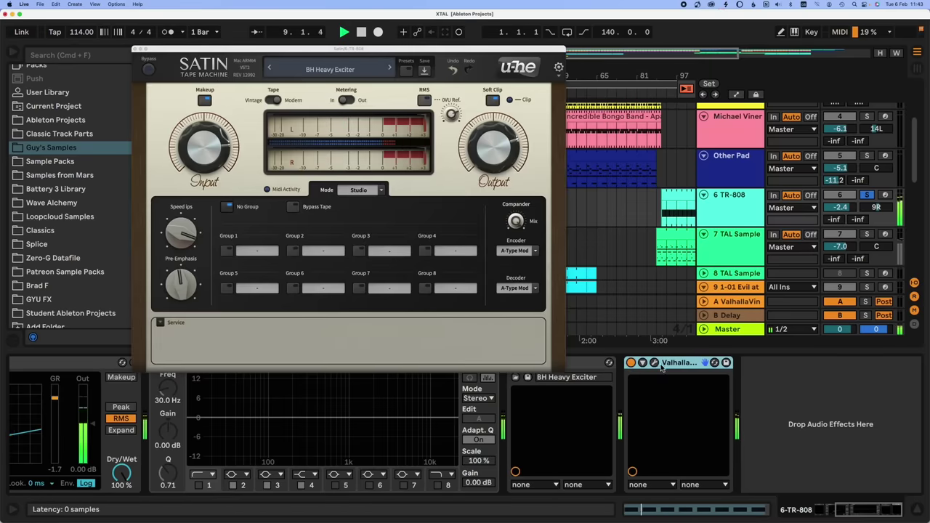
{"action": "left_click", "coordinate": [655, 363]}
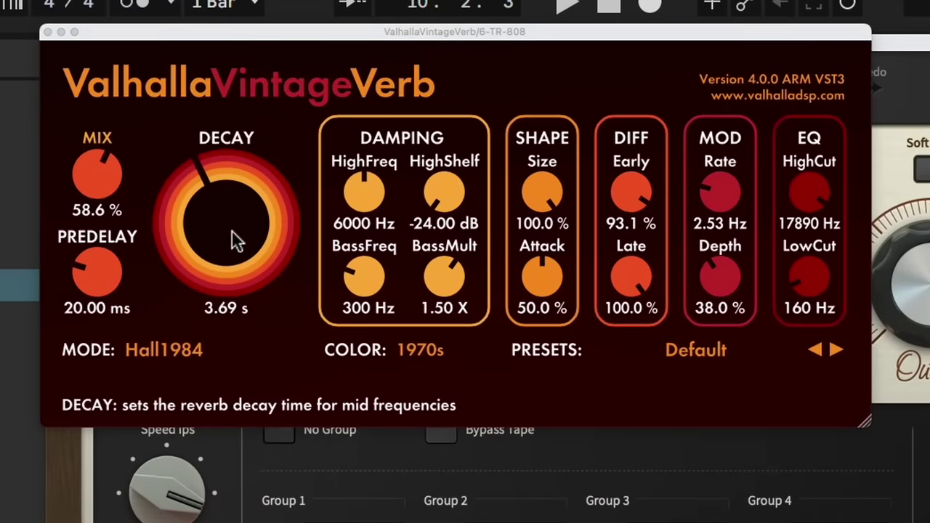
{"action": "left_click", "coordinate": [230, 228]}
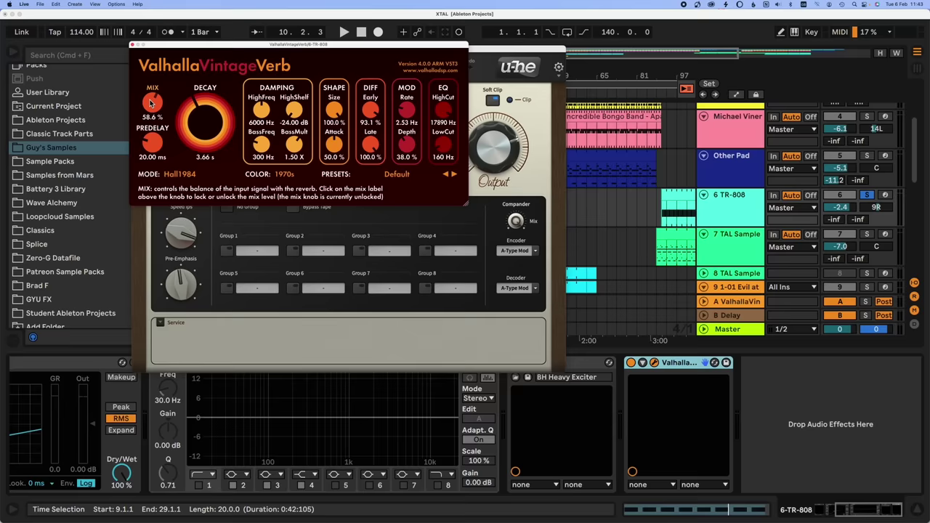
{"action": "mouse_move", "coordinate": [153, 104]}
{"action": "left_mouse_down"}
{"action": "mouse_move", "coordinate": [150, 138]}
{"action": "mouse_move", "coordinate": [140, 86]}
{"action": "mouse_move", "coordinate": [143, 96]}
{"action": "left_mouse_up"}
{"action": "key", "text": "space"}
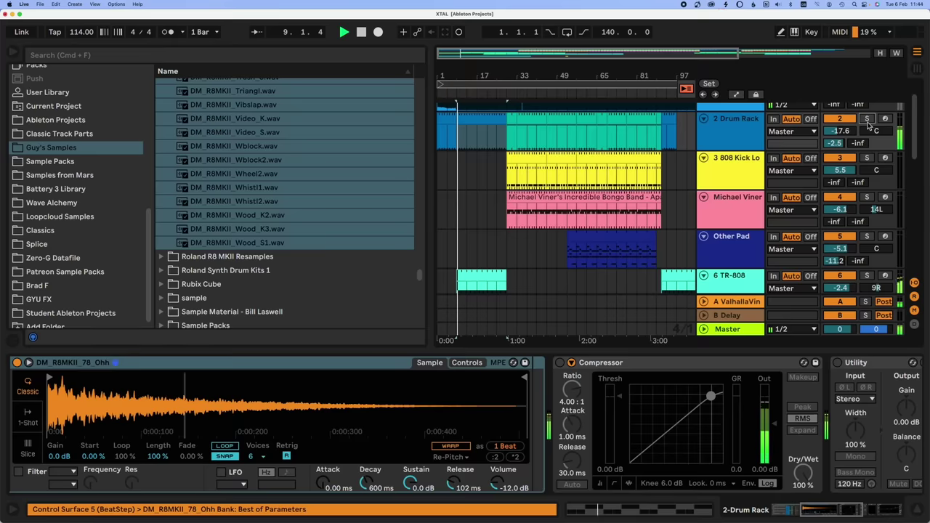
Play from bar 29 with the Michael Viner bongo track soloed.
{"action": "left_click", "coordinate": [467, 118]}
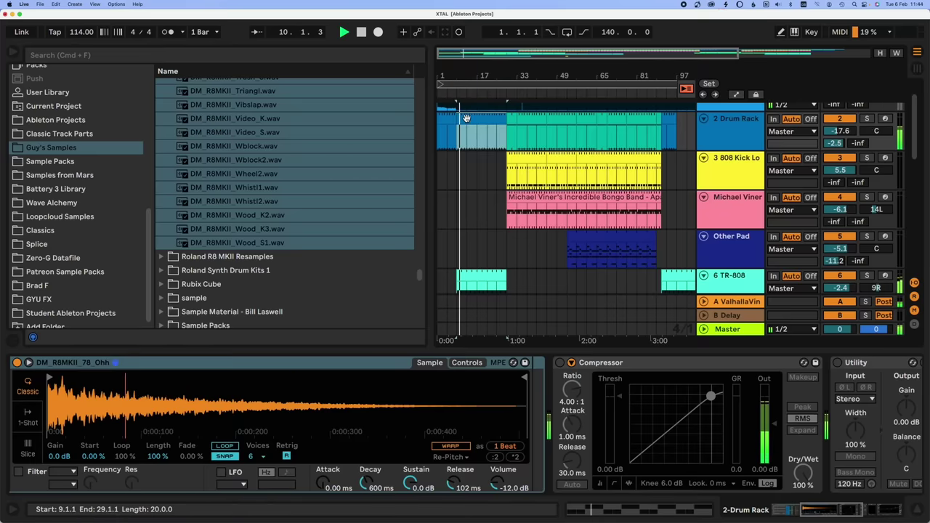
{"action": "scroll", "coordinate": [497, 234], "scroll_direction": "down", "scroll_amount": 5}
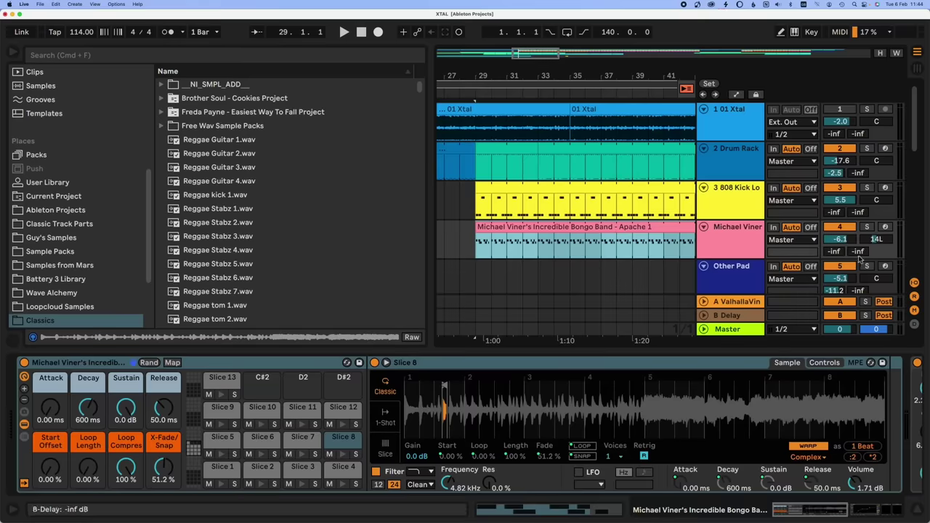
{"action": "key", "text": "space"}
{"action": "left_click", "coordinate": [867, 227]}
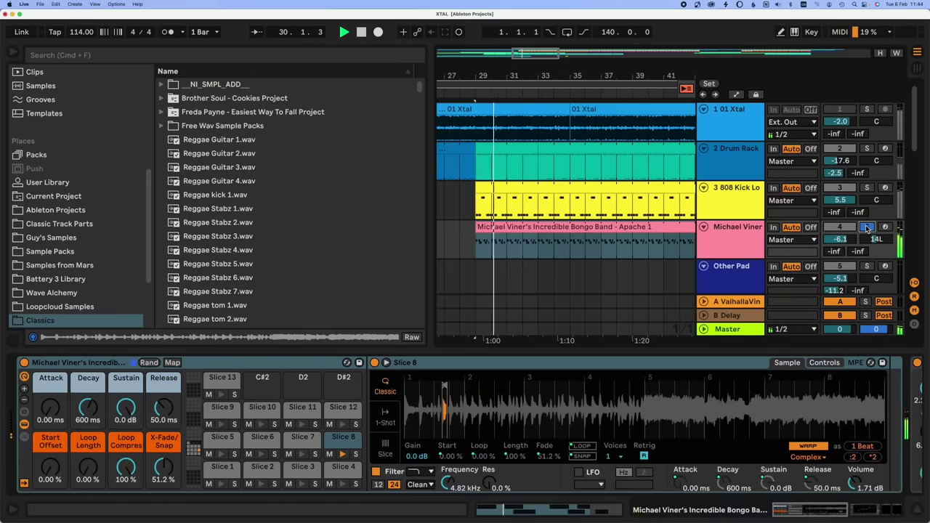
Show the Apache 1 bongo clip in Session View and bring up its options.
{"action": "left_click", "coordinate": [735, 241]}
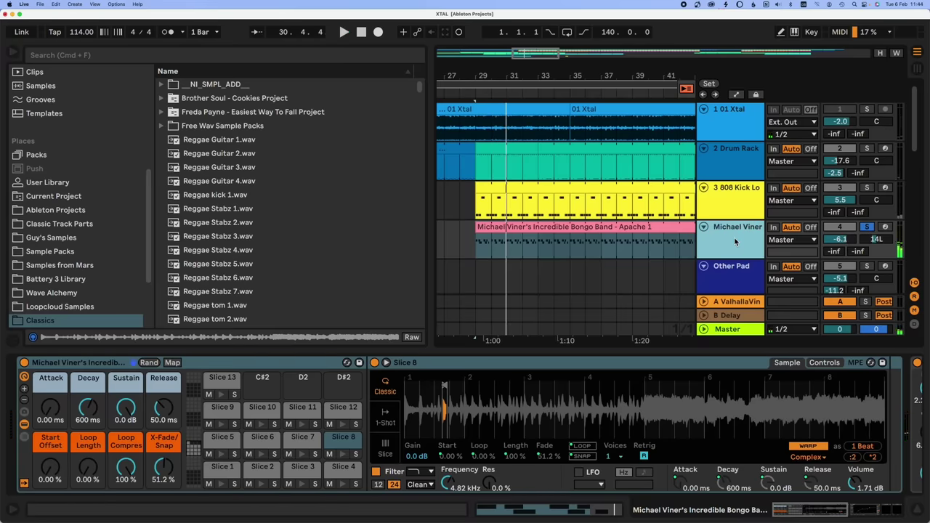
{"action": "key", "text": "Tab"}
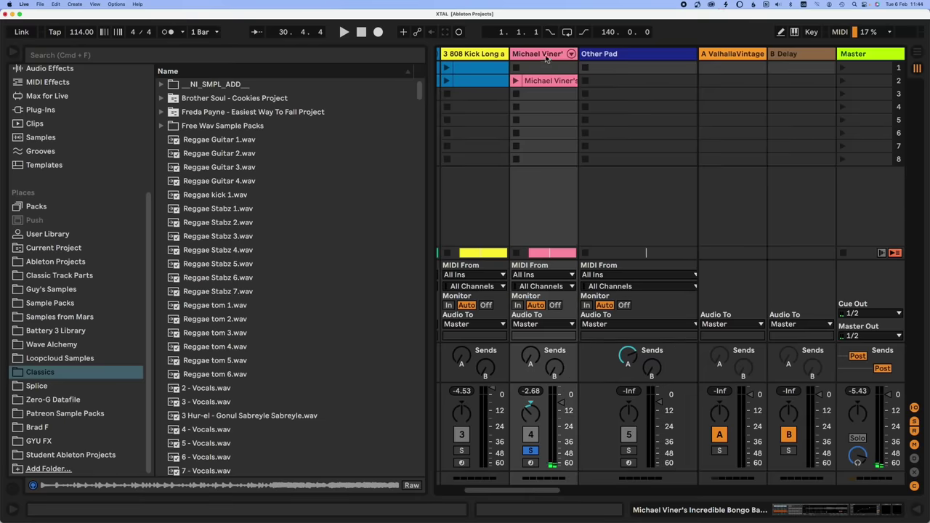
{"action": "left_click", "coordinate": [550, 80]}
{"action": "right_click", "coordinate": [606, 77]}
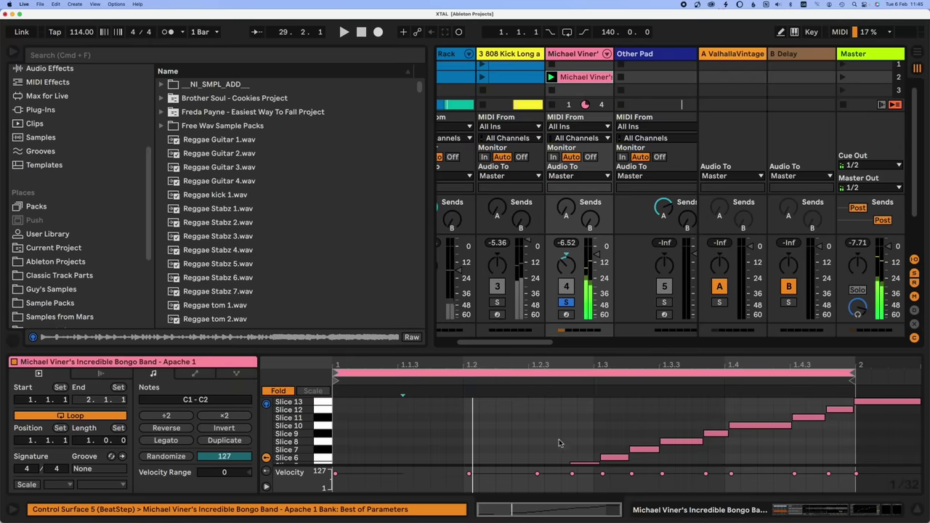
Return to Arrangement View, resume the bongo clip, and select the Slice 8 then Slice 7 notes.
{"action": "scroll", "coordinate": [560, 443], "scroll_direction": "down", "scroll_amount": 2}
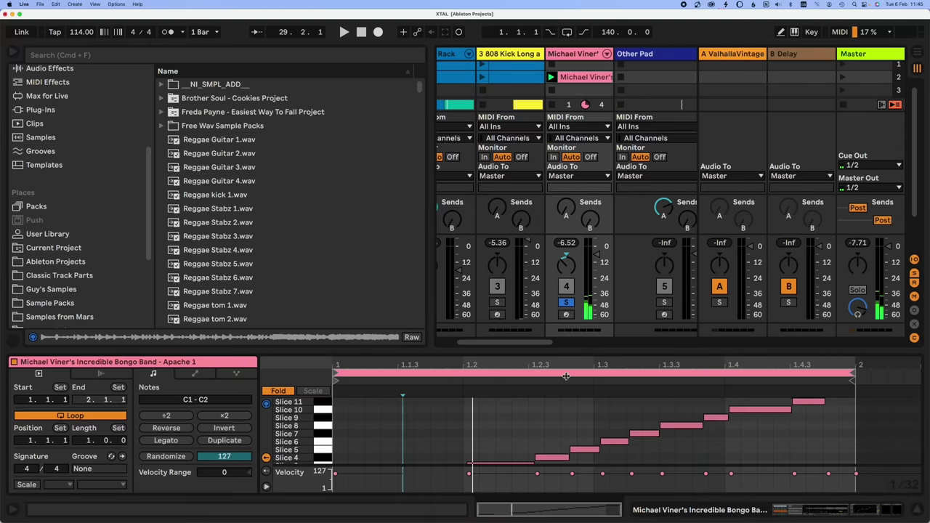
{"action": "key", "text": "Tab"}
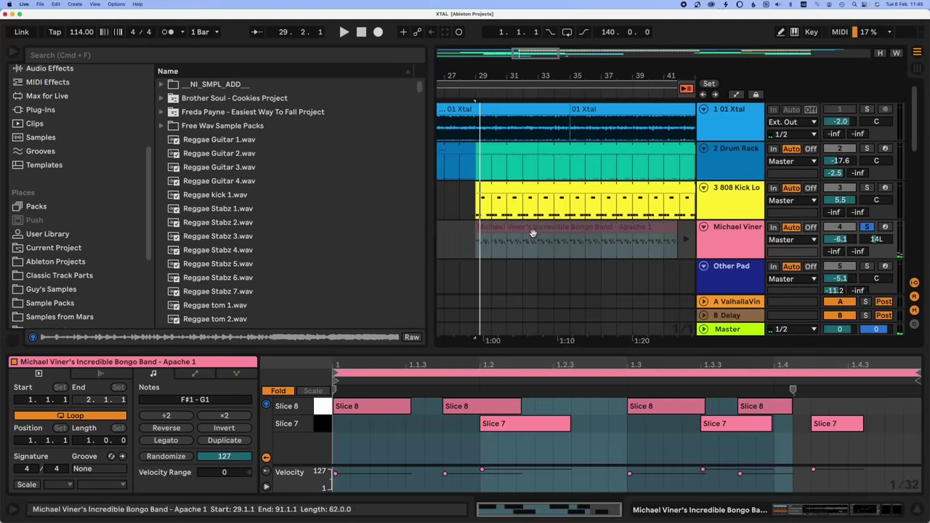
{"action": "left_click", "coordinate": [686, 222]}
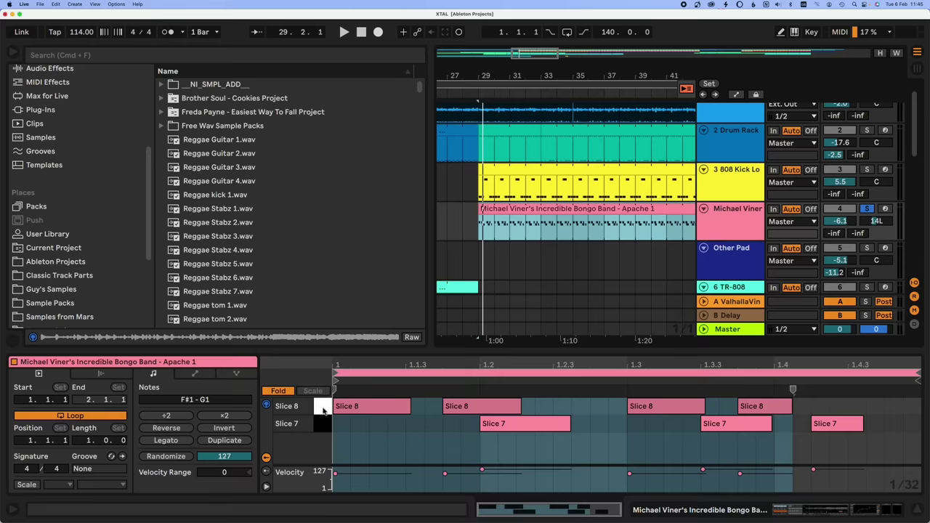
{"action": "left_click", "coordinate": [323, 408]}
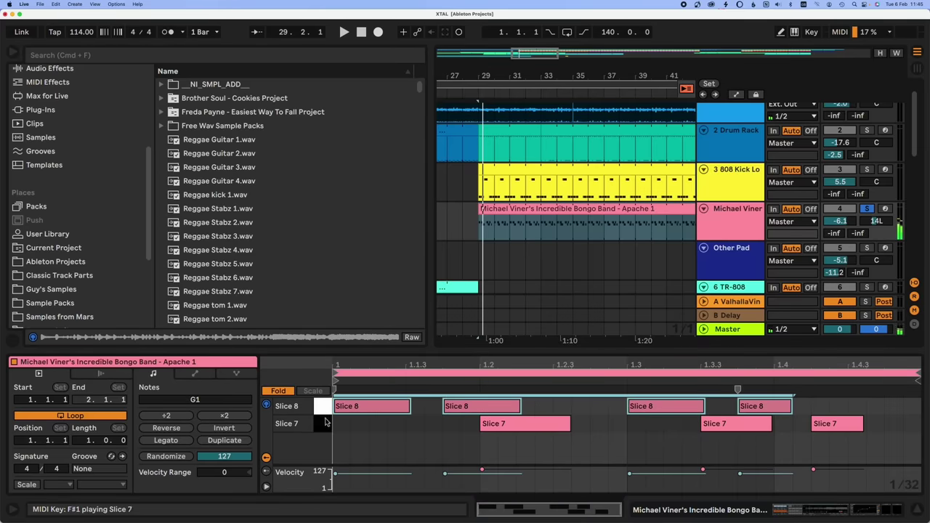
{"action": "left_click", "coordinate": [324, 423]}
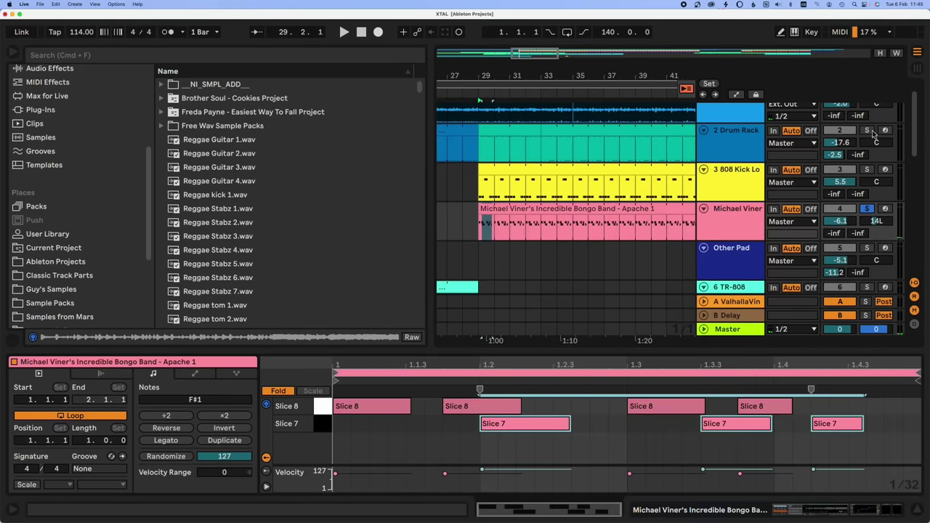
Solo the Drum Rack alongside the bongos, play, and select the Drum Rack track.
{"action": "left_click", "coordinate": [869, 130]}
{"action": "key", "text": "space"}
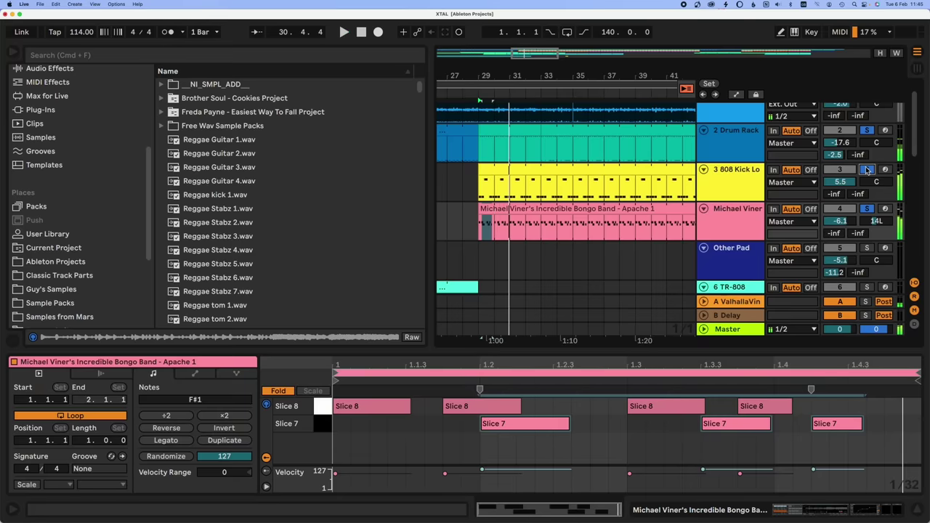
{"action": "left_click", "coordinate": [876, 149]}
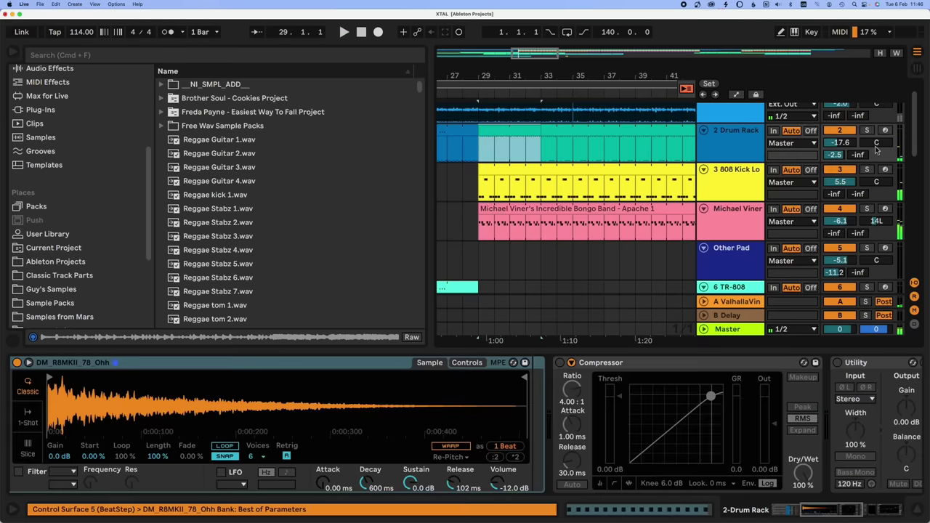
Audition the Drum Rack clips from bar 29, selecting hi-hat notes and unsoloing the Drum Rack.
{"action": "left_click", "coordinate": [522, 130]}
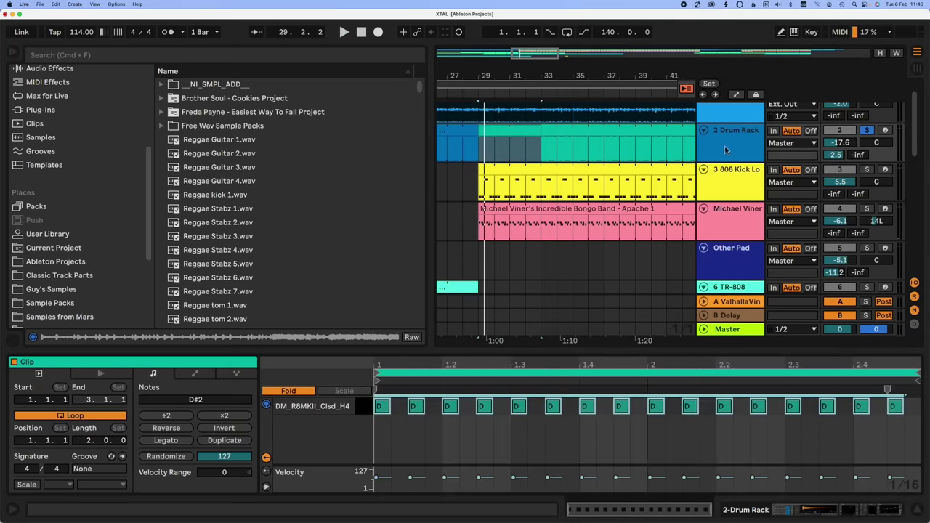
{"action": "left_click", "coordinate": [560, 131]}
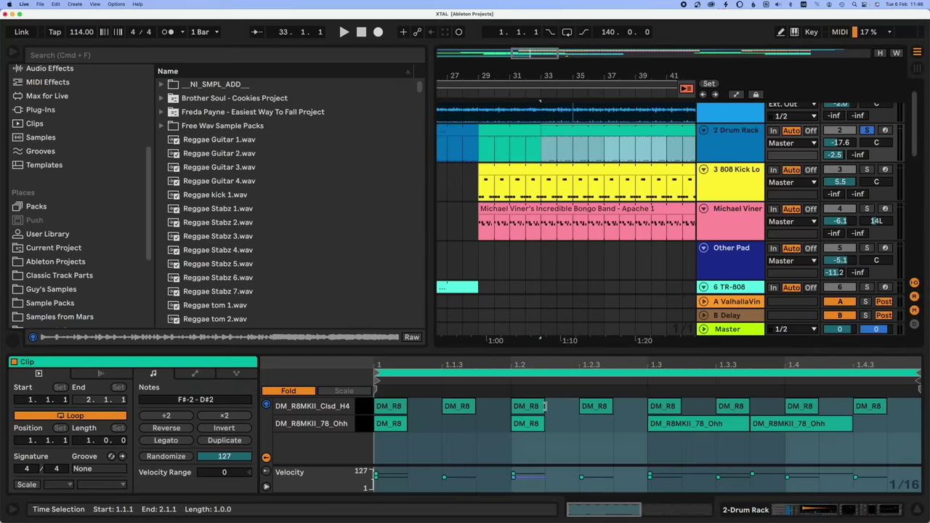
{"action": "left_click", "coordinate": [367, 408]}
{"action": "key", "text": "space"}
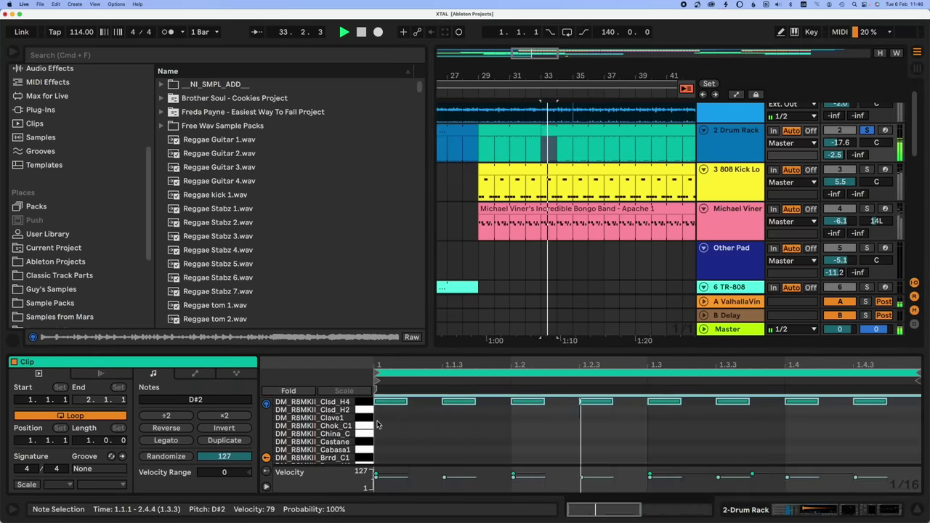
{"action": "key", "text": "super+a"}
{"action": "key", "text": "space"}
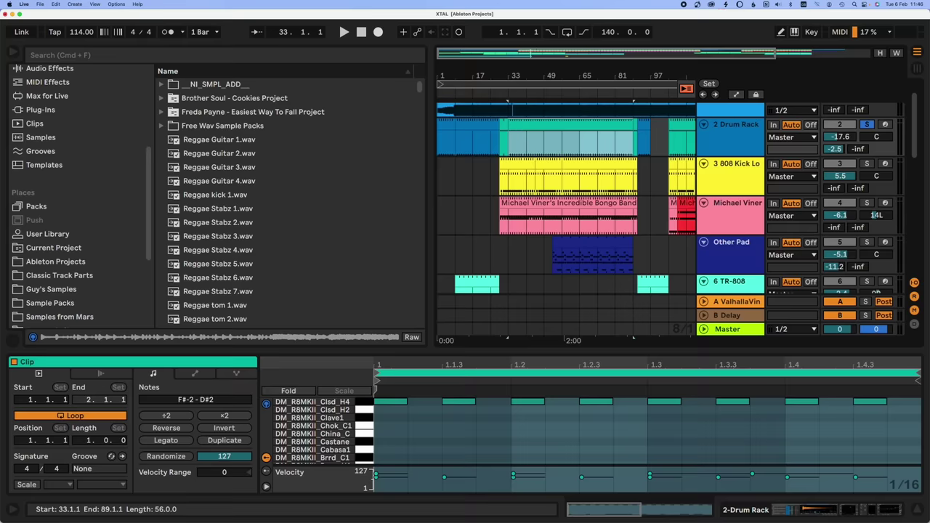
{"action": "left_click", "coordinate": [505, 127]}
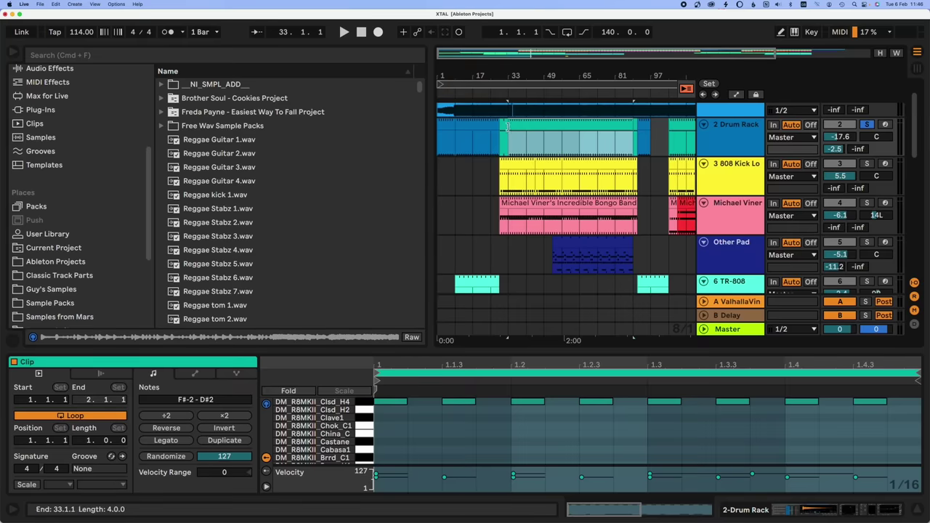
{"action": "left_click", "coordinate": [868, 125]}
{"action": "key", "text": "space"}
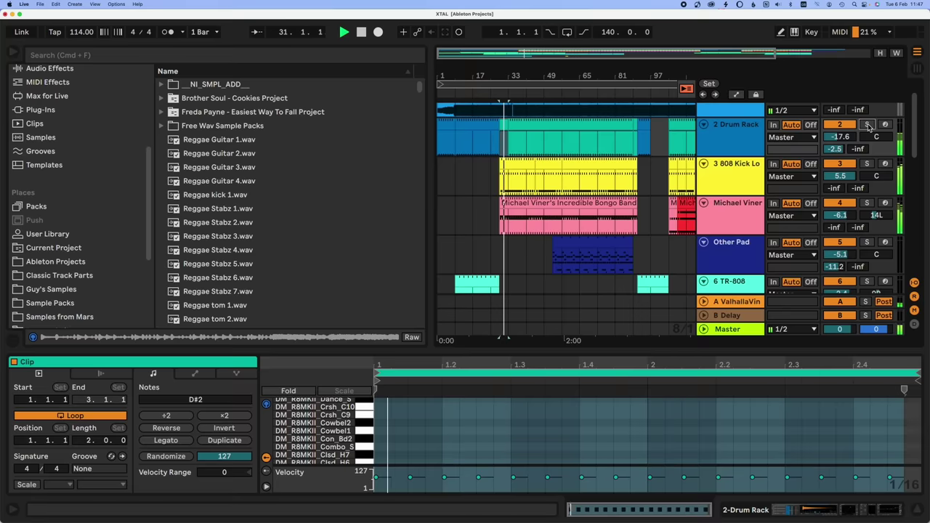
{"action": "key", "text": "space"}
Fold the bar 33 drum clip's editor to rows with notes and play the hi-hat pattern.
{"action": "left_click", "coordinate": [539, 131]}
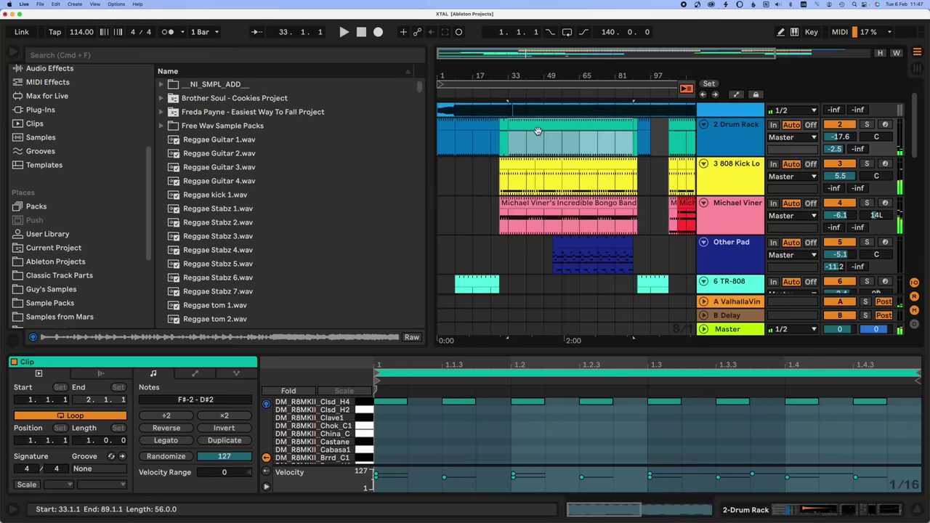
{"action": "right_click", "coordinate": [396, 436]}
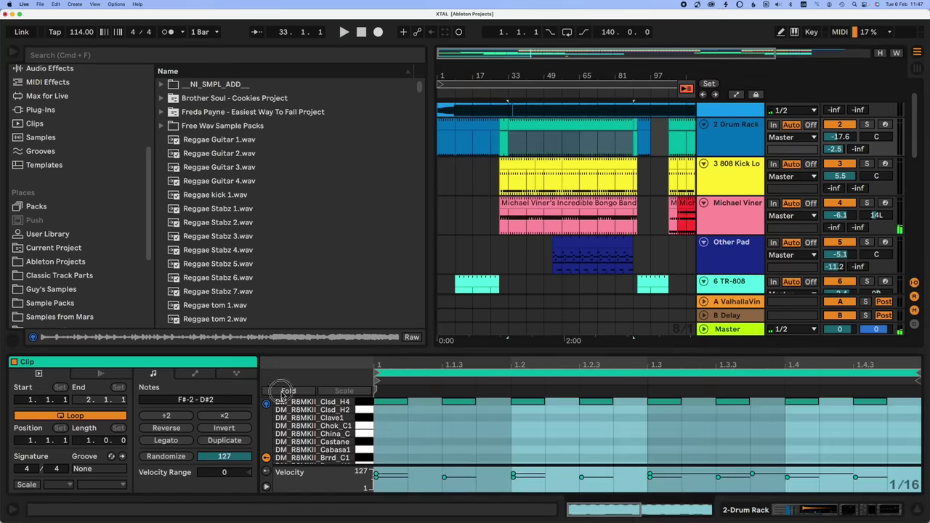
{"action": "left_click", "coordinate": [288, 391]}
{"action": "left_click", "coordinate": [390, 428]}
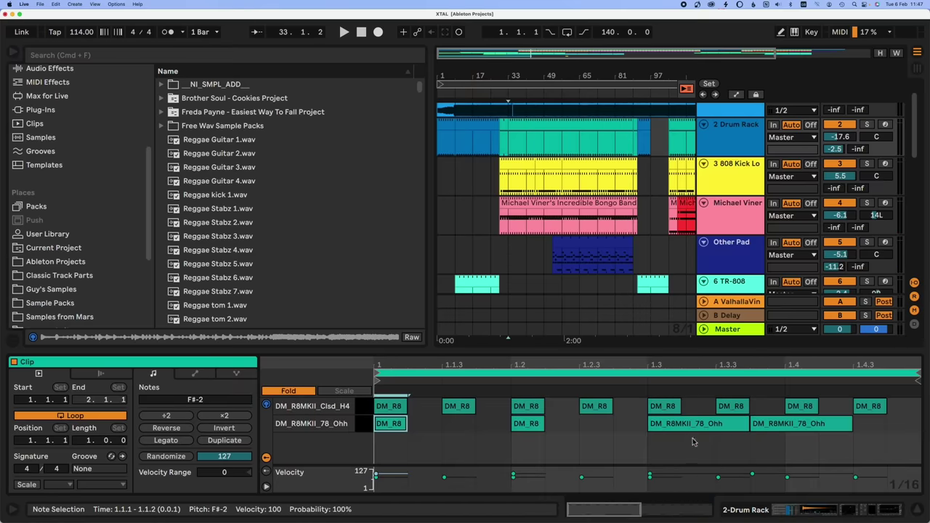
{"action": "key", "text": "space"}
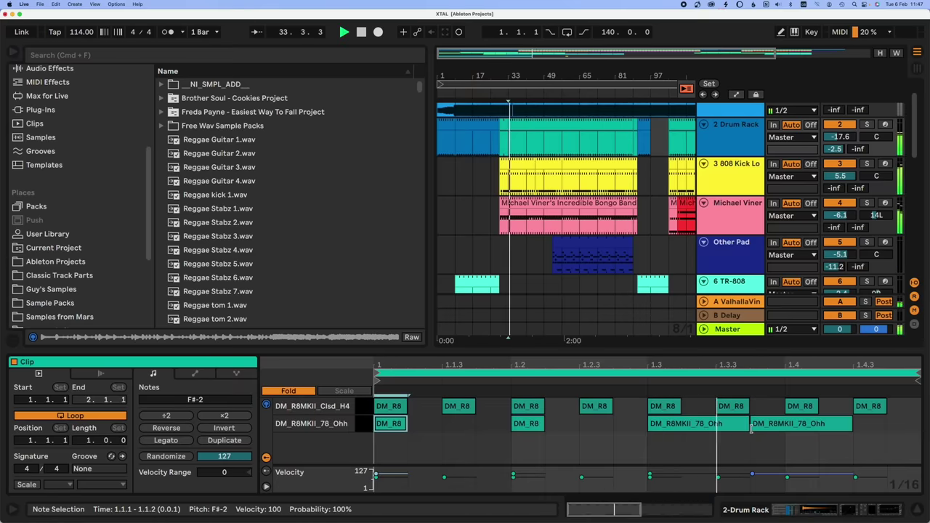
{"action": "left_click", "coordinate": [511, 444]}
{"action": "scroll", "coordinate": [535, 183], "scroll_direction": "down", "scroll_amount": 5}
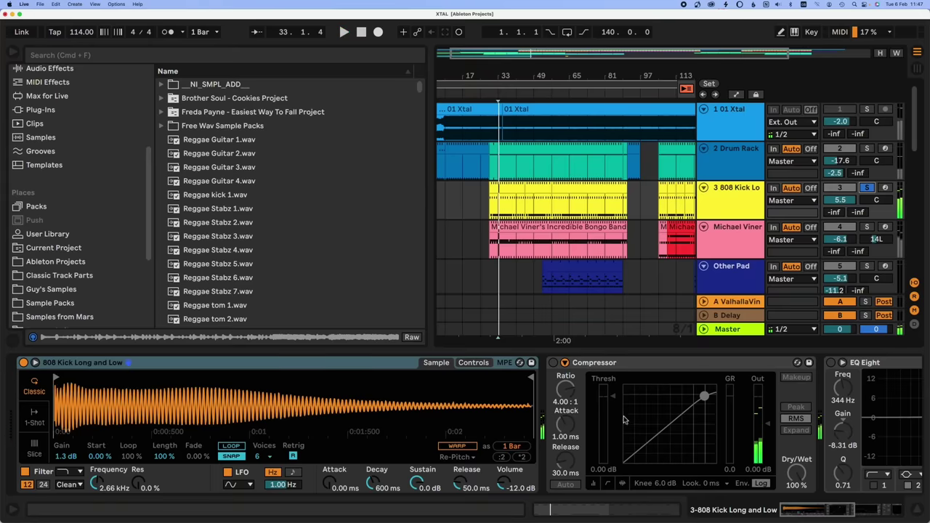
Open the 808 kick clip and extend its G3 note to meet the following B2 note.
{"action": "scroll", "coordinate": [623, 420], "scroll_direction": "right", "scroll_amount": 5}
{"action": "scroll", "coordinate": [855, 378], "scroll_direction": "right", "scroll_amount": 3}
{"action": "left_click", "coordinate": [492, 188]}
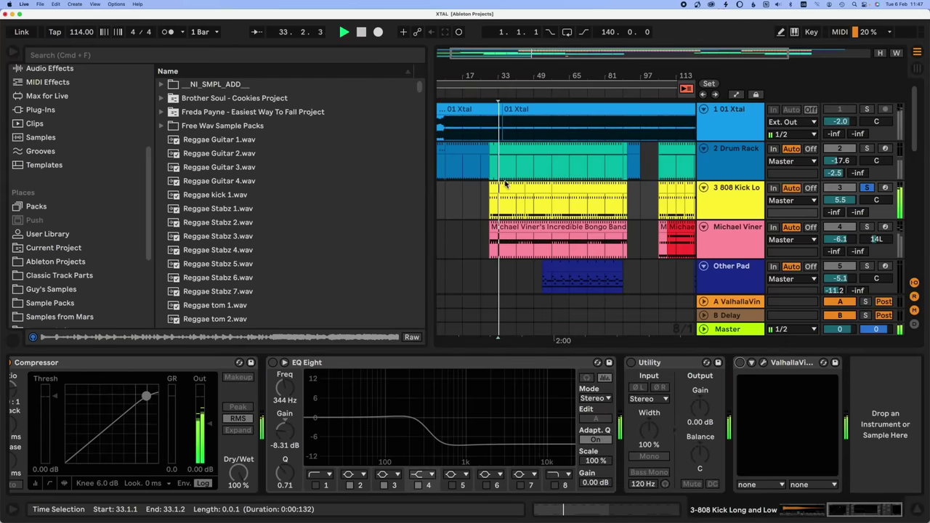
{"action": "double_click", "coordinate": [494, 189]}
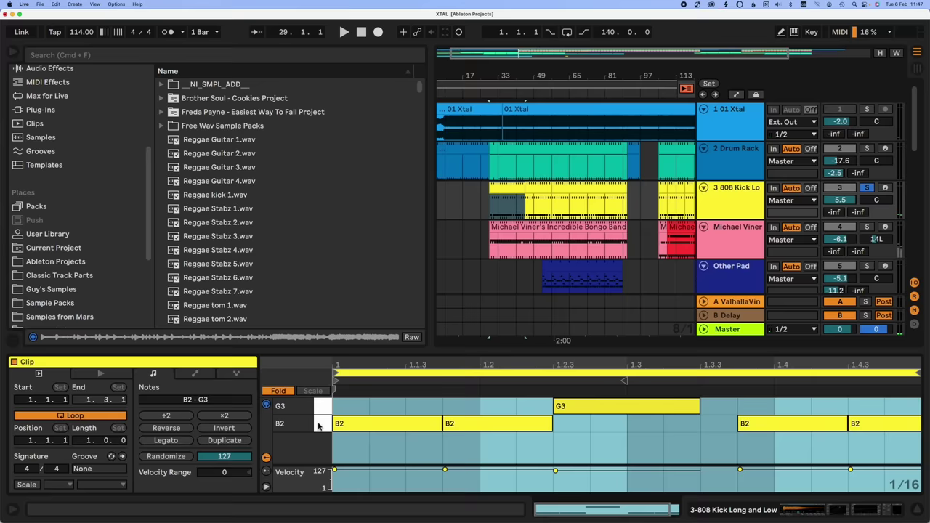
{"action": "left_click", "coordinate": [317, 424]}
{"action": "left_click", "coordinate": [318, 409]}
{"action": "key", "text": "space"}
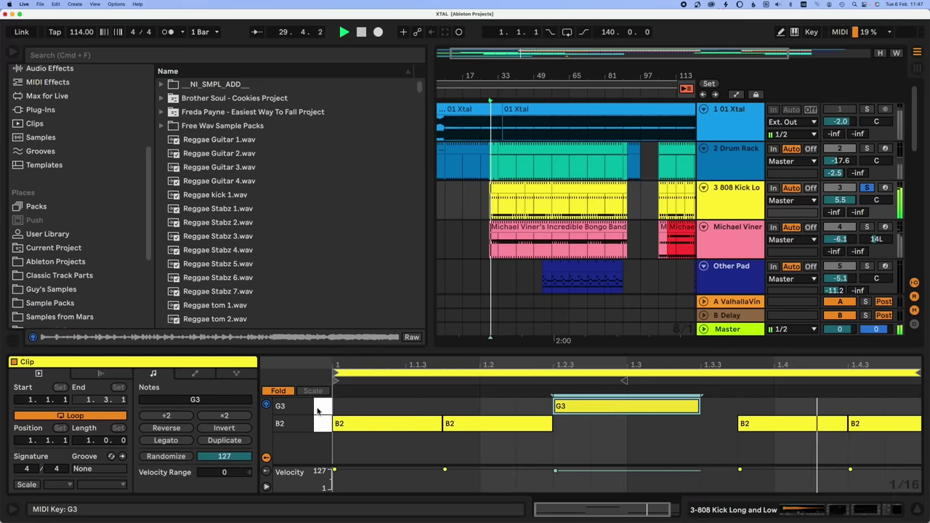
{"action": "left_click", "coordinate": [868, 189]}
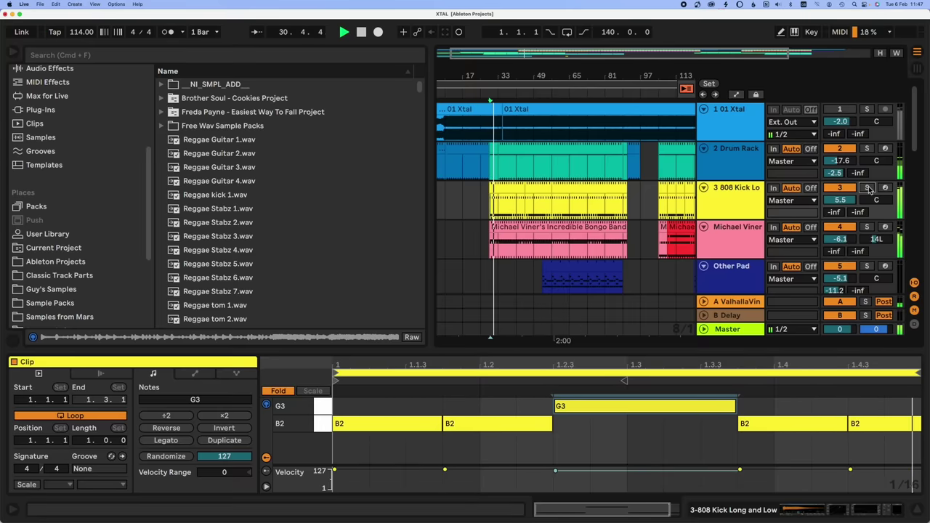
Switch on the 808 kick track's Valhalla reverb and audition it soloed, then unsolo.
{"action": "double_click", "coordinate": [732, 211]}
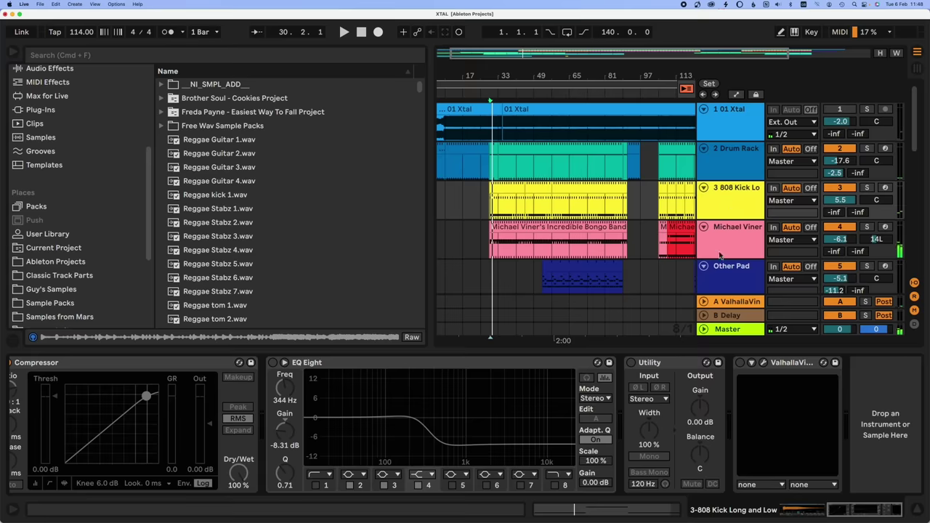
{"action": "left_click", "coordinate": [741, 362]}
{"action": "key", "text": "space"}
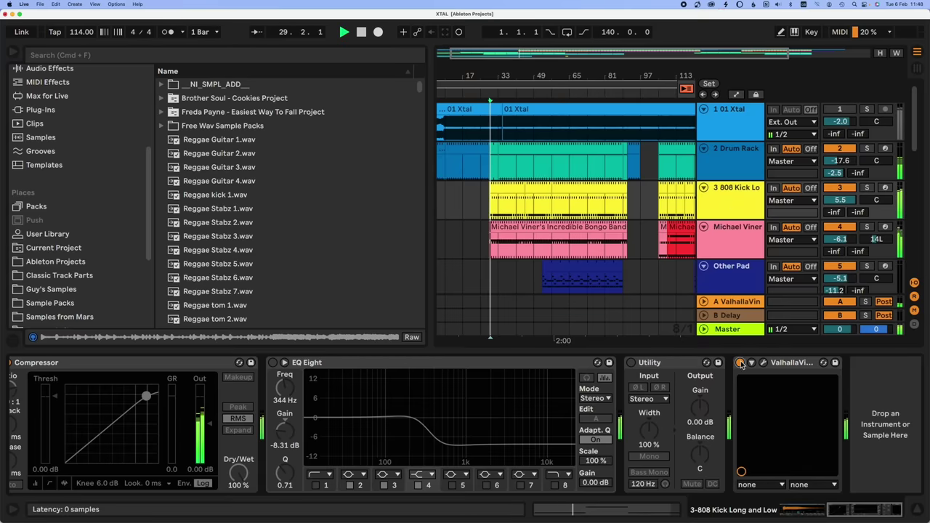
{"action": "left_click", "coordinate": [867, 188]}
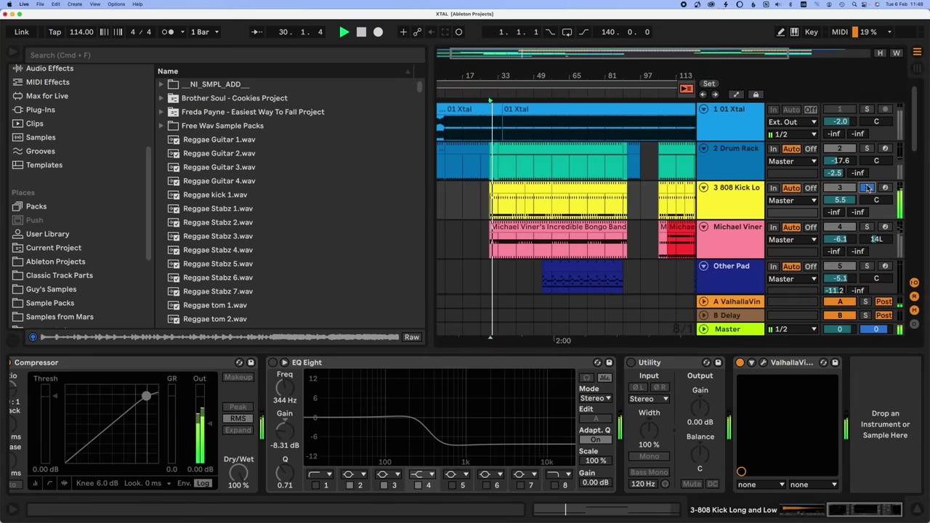
{"action": "left_click", "coordinate": [867, 189]}
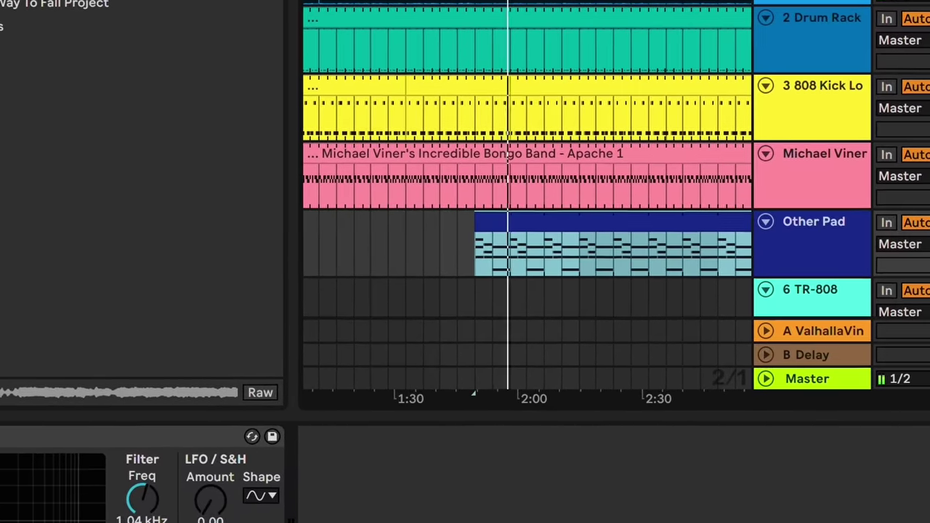
Turn off the Other Pad's Auto Filter and open its chipsynth OPS7 window (Abduction Pad preset).
{"action": "left_click", "coordinate": [815, 250]}
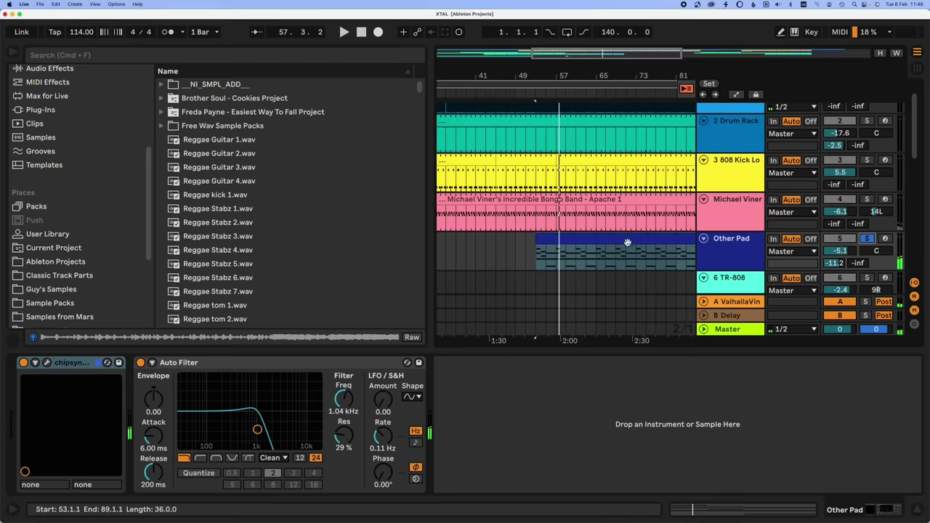
{"action": "left_click", "coordinate": [608, 220]}
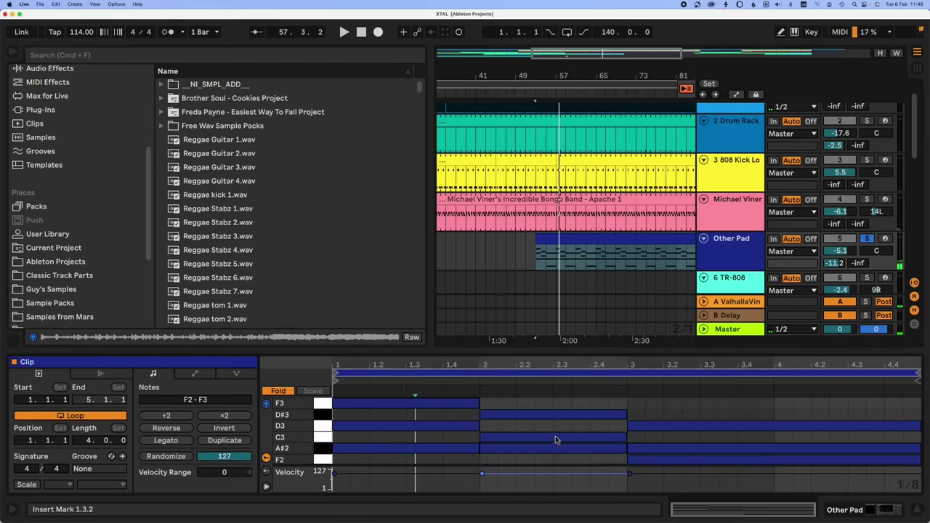
{"action": "key", "text": "shift+Tab"}
{"action": "left_click", "coordinate": [141, 362]}
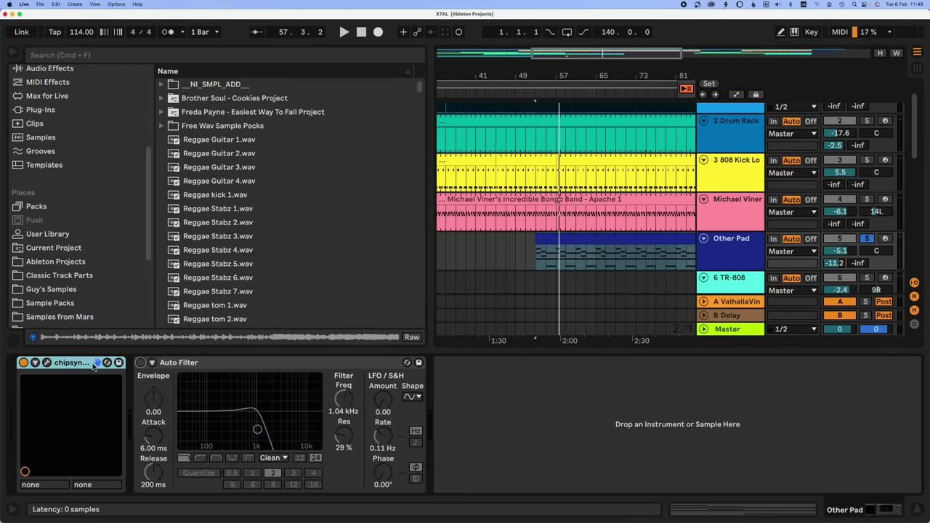
{"action": "left_click", "coordinate": [46, 362]}
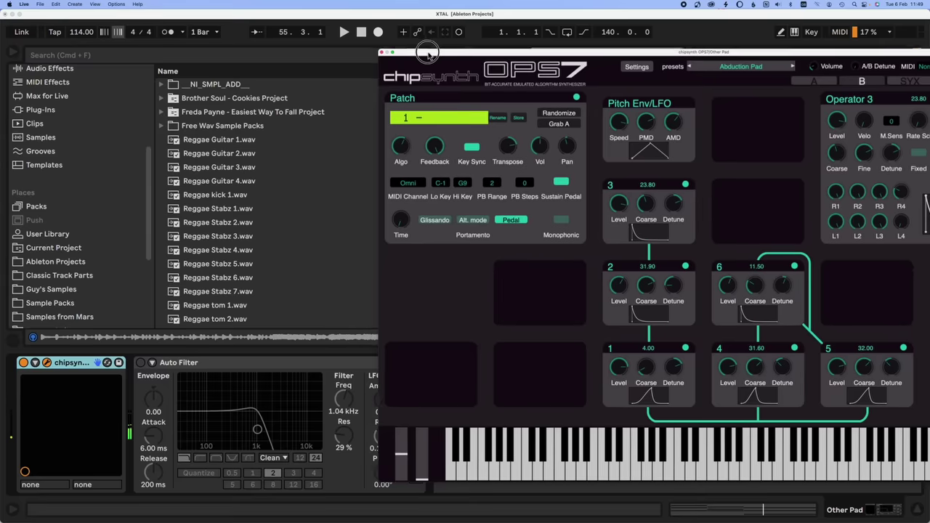
Re-enable the Other Pad's Auto Filter and play the pad, nudging the chipsynth window up-left.
{"action": "left_click", "coordinate": [140, 363]}
{"action": "key", "text": "space"}
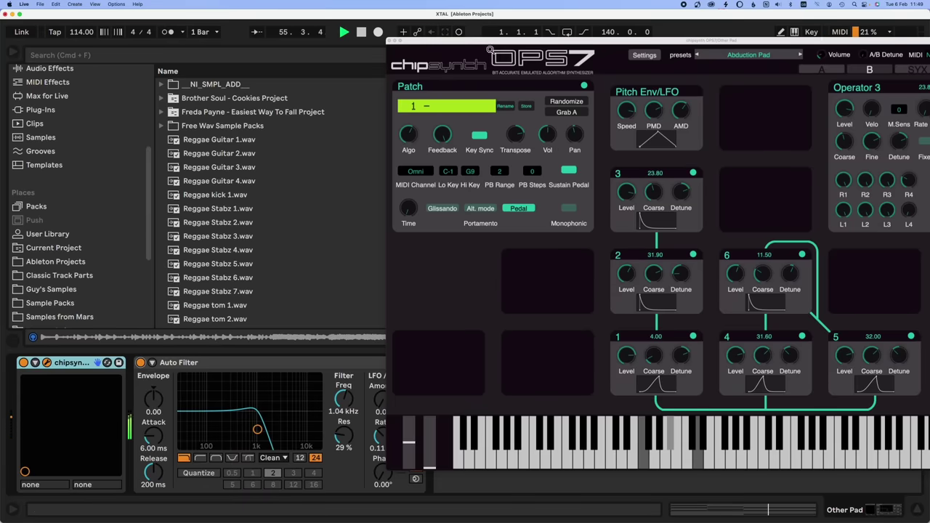
{"action": "left_click_drag", "start_coordinate": [473, 41], "coordinate": [320, 26]}
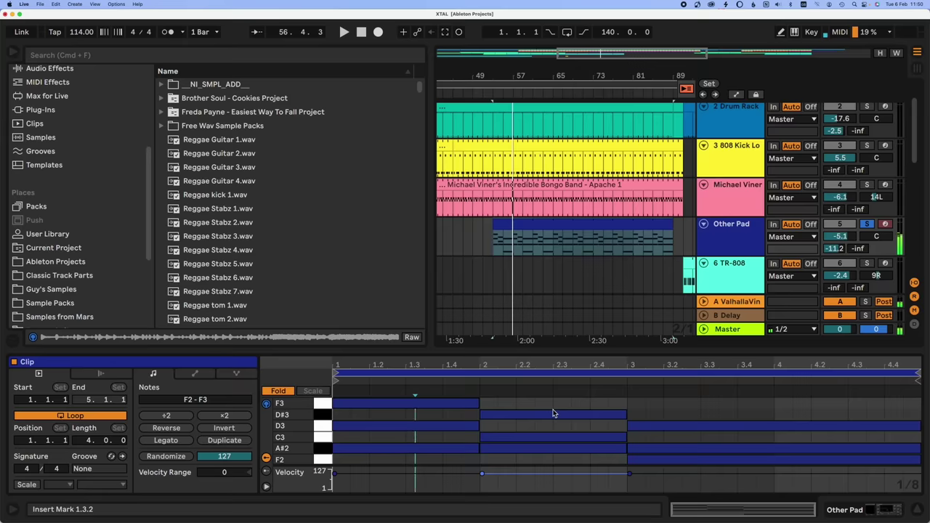
Unsolo the Other Pad, select the bongo break clip and Other Pad track, and start playback.
{"action": "left_click", "coordinate": [869, 224]}
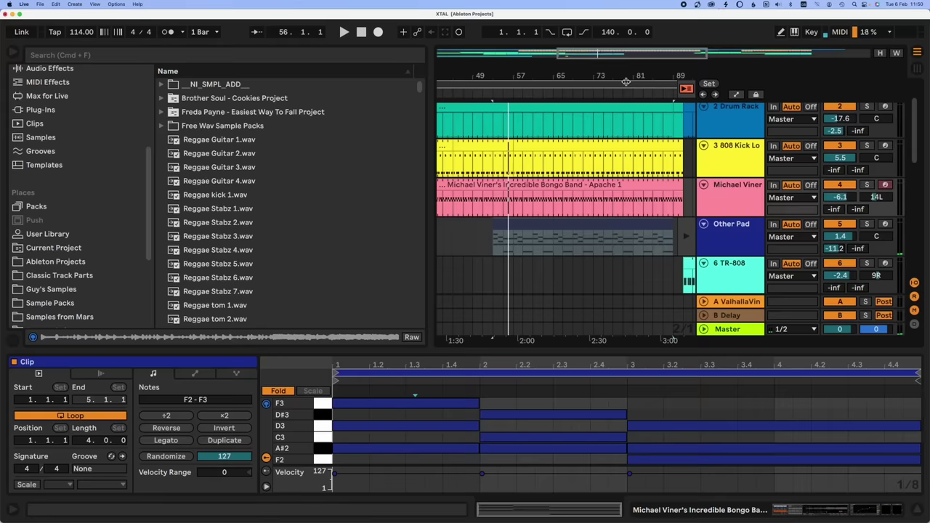
{"action": "left_click", "coordinate": [493, 200]}
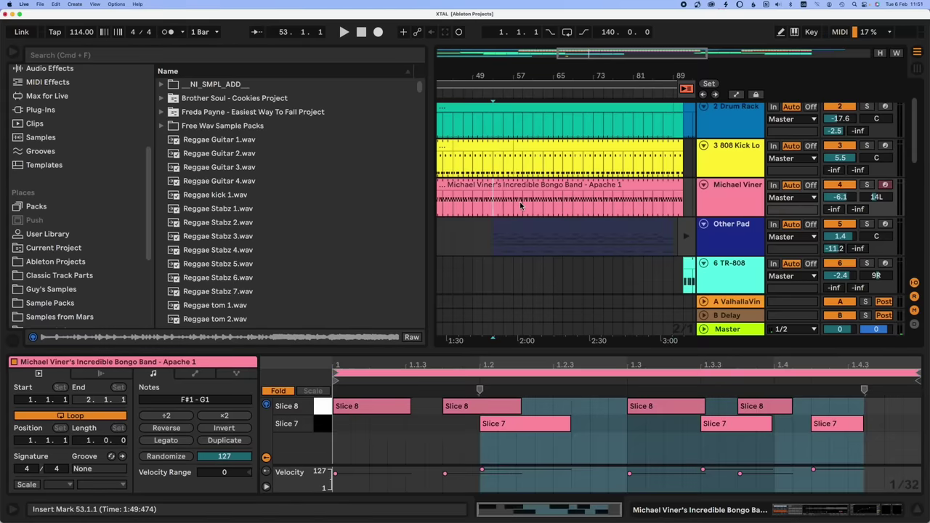
{"action": "left_click", "coordinate": [727, 226]}
{"action": "key", "text": "space"}
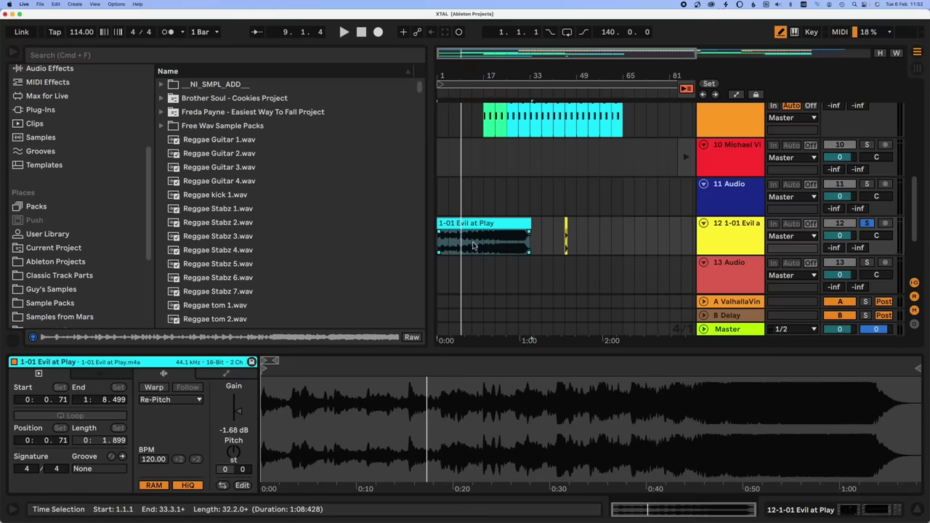
{"action": "left_click", "coordinate": [475, 194]}
{"action": "scroll", "coordinate": [476, 195], "scroll_direction": "up", "scroll_amount": 3}
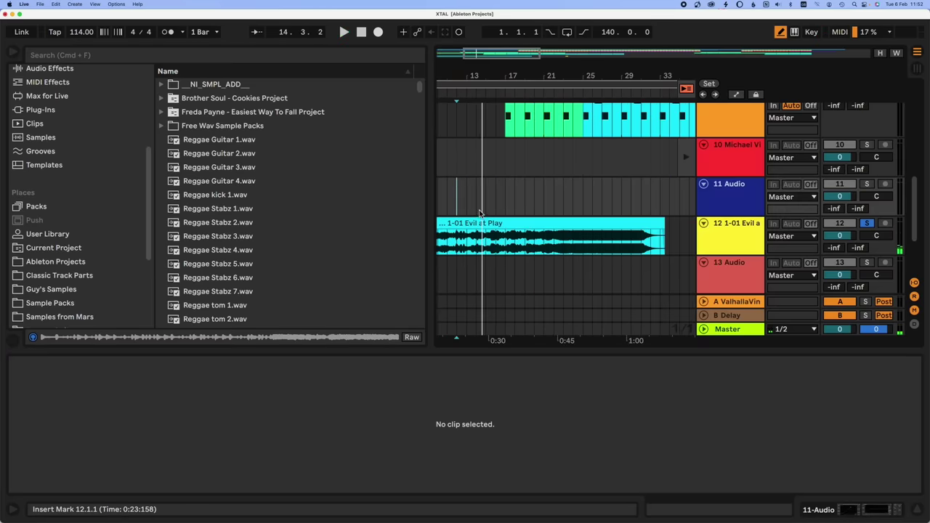
{"action": "left_click", "coordinate": [506, 250]}
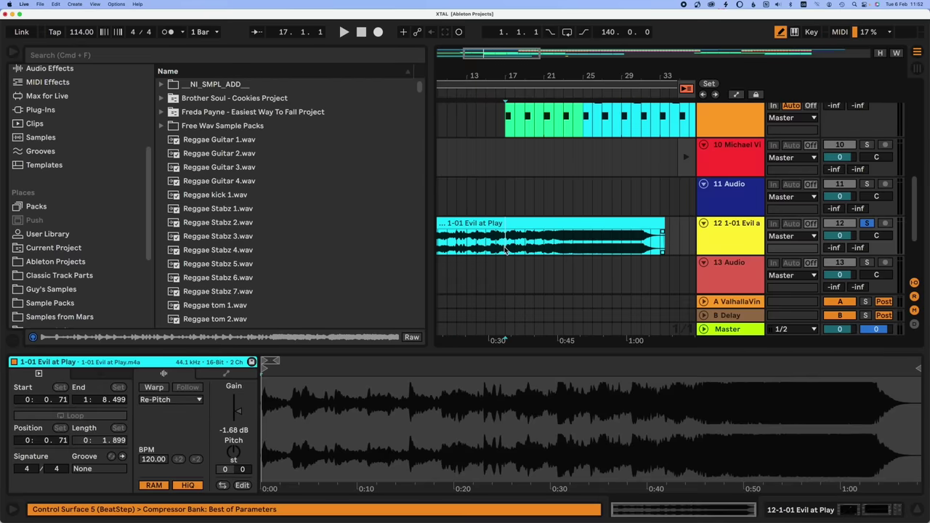
{"action": "left_click", "coordinate": [591, 247]}
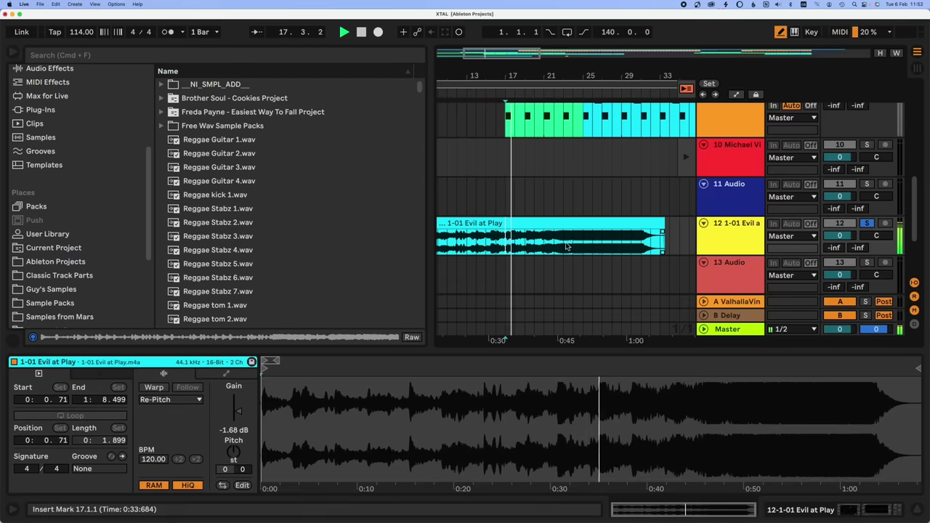
{"action": "key", "text": "space"}
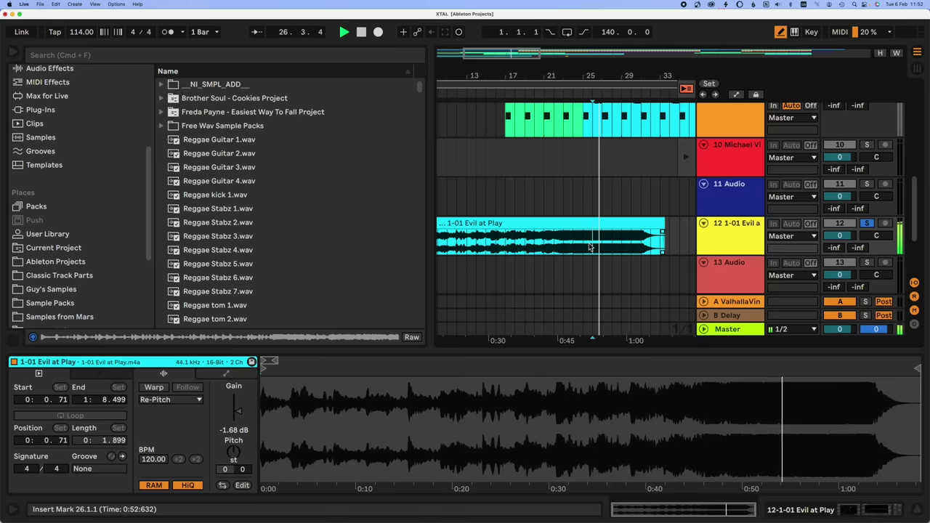
{"action": "key", "text": "space"}
{"action": "key", "text": "minus"}
{"action": "key", "text": "minus"}
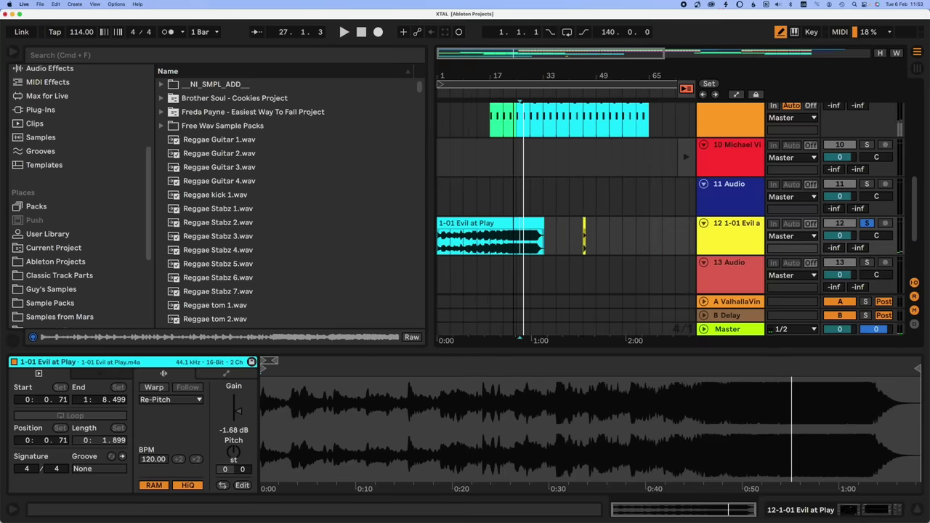
{"action": "scroll", "coordinate": [485, 208], "scroll_direction": "up", "scroll_amount": 4}
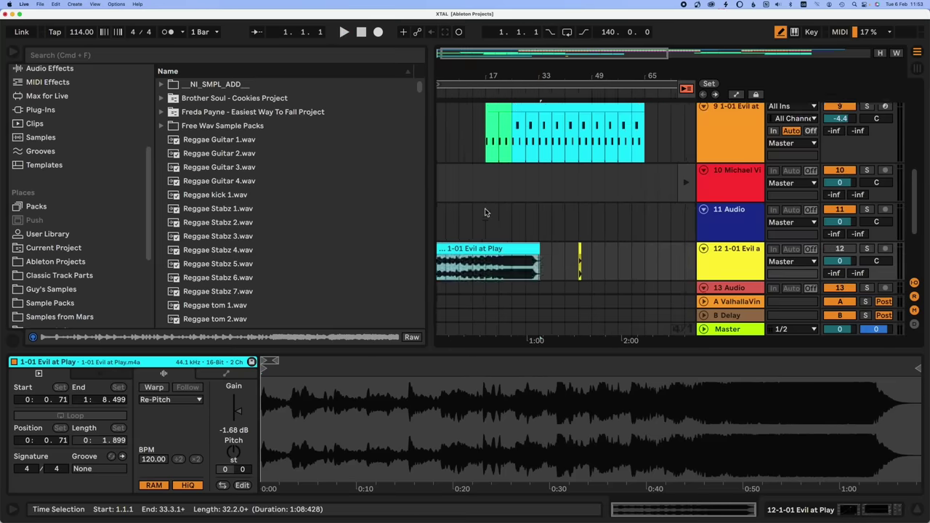
Solo the Evil at Play sampler on track 9 and play it.
{"action": "left_click", "coordinate": [492, 170]}
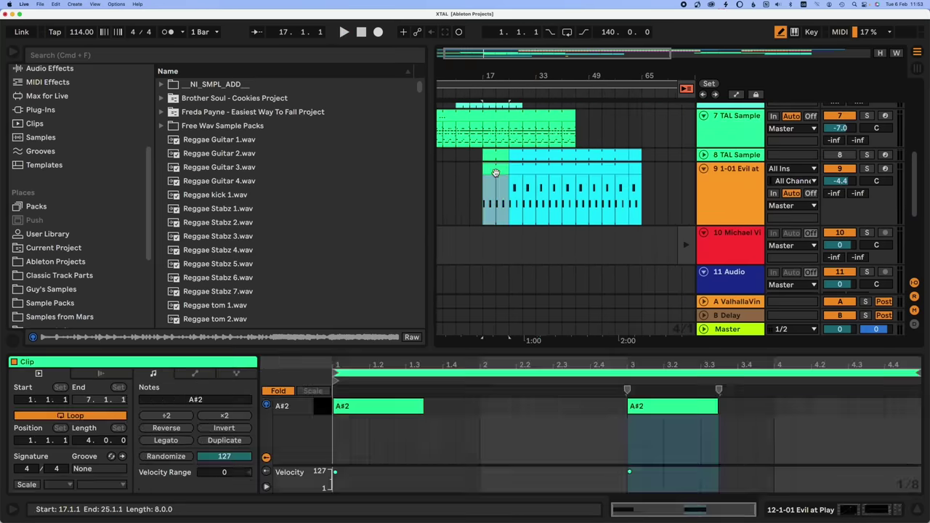
{"action": "left_click", "coordinate": [867, 168]}
{"action": "key", "text": "space"}
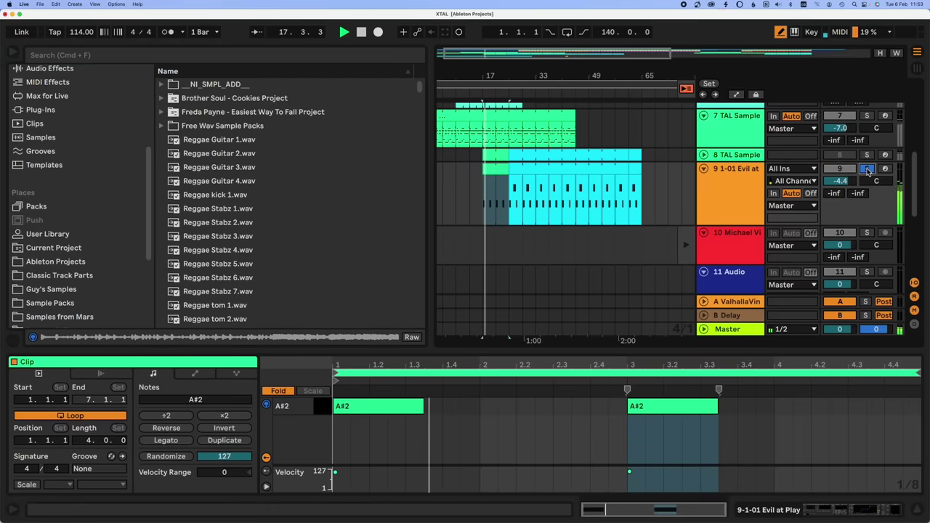
Show the sampler's Sample tab, then open the A#2 clip with the piano roll unfolded.
{"action": "left_click", "coordinate": [736, 201]}
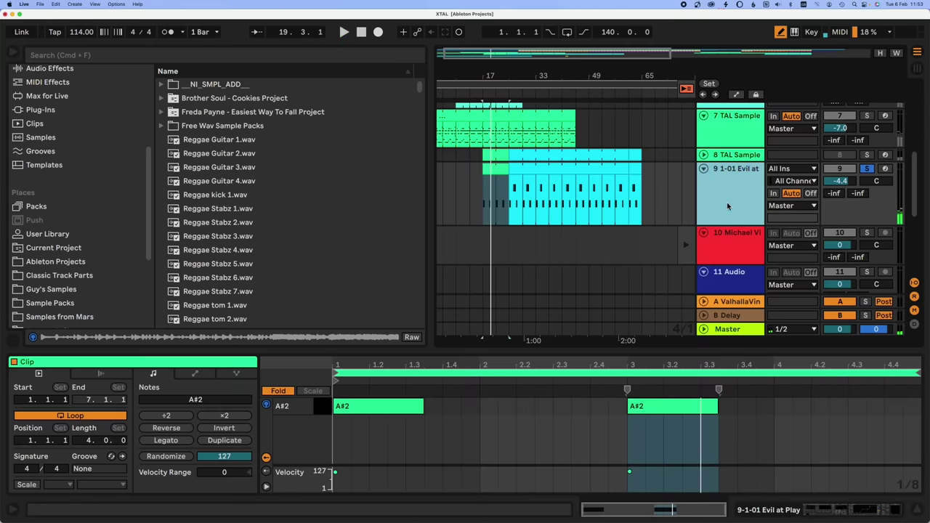
{"action": "left_click", "coordinate": [727, 202]}
{"action": "left_click", "coordinate": [250, 363]}
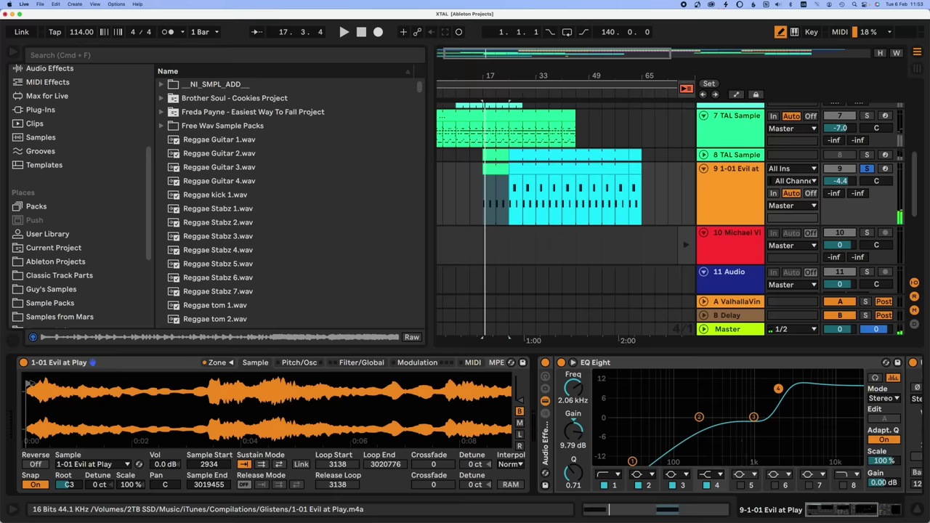
{"action": "left_click", "coordinate": [497, 165]}
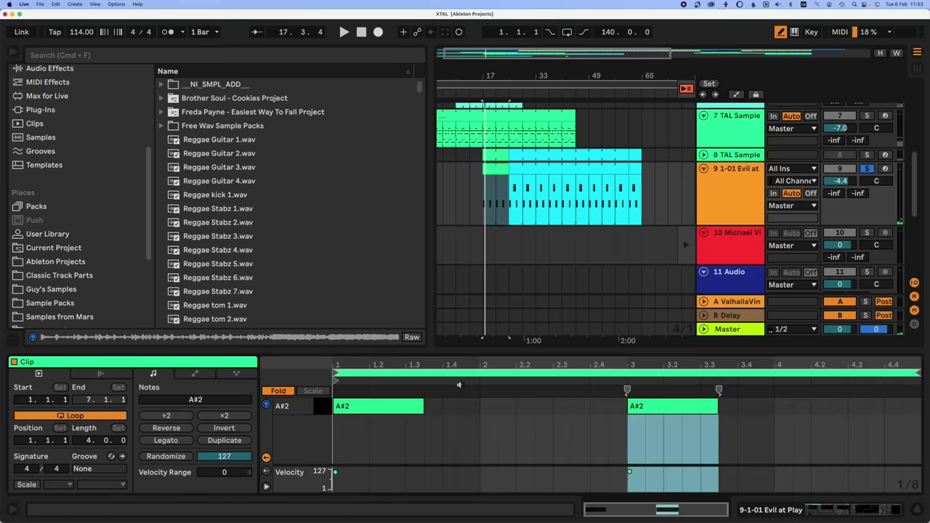
{"action": "left_click", "coordinate": [283, 393]}
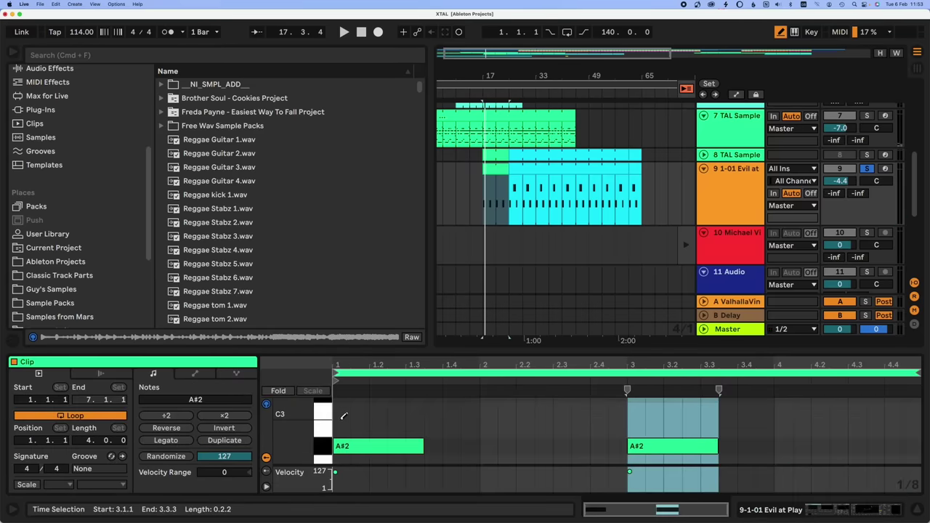
Audition track 9's green and cyan clips and their C3 note, then stop.
{"action": "key", "text": "shift+Tab"}
{"action": "key", "text": "space"}
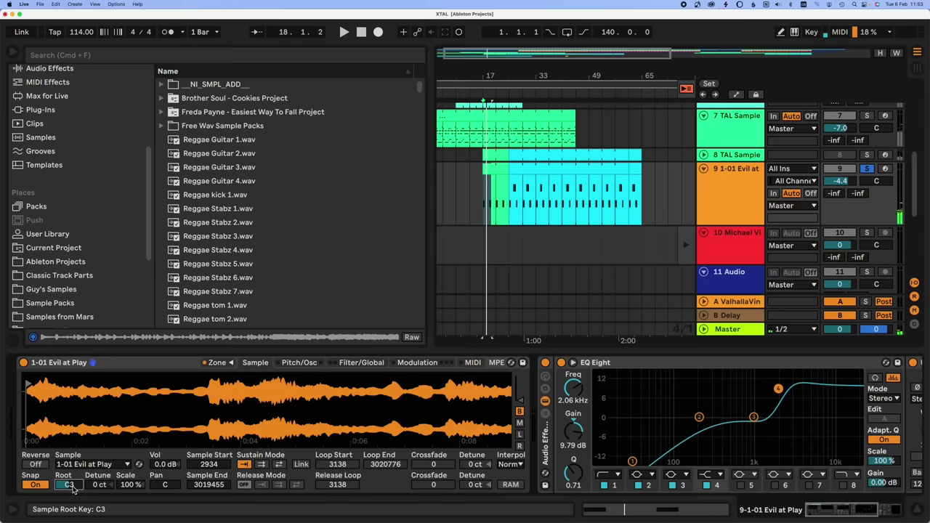
{"action": "left_click", "coordinate": [498, 174]}
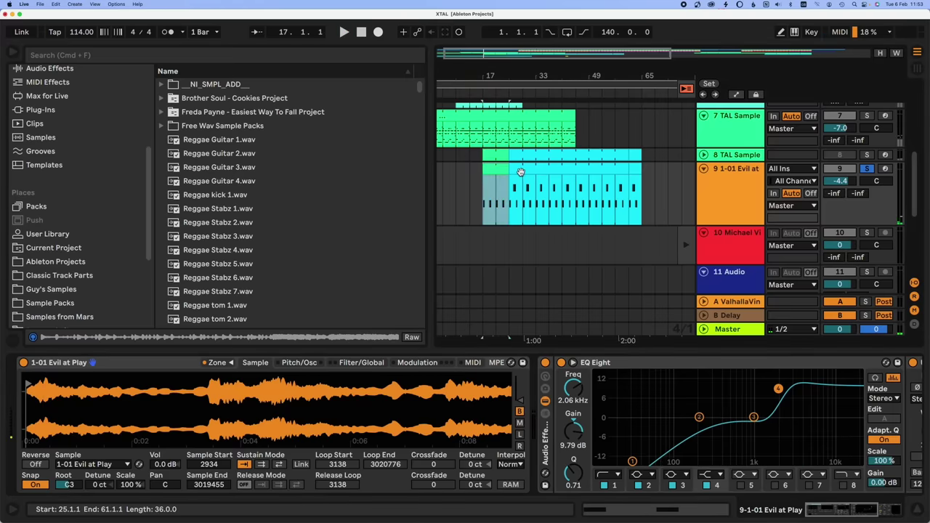
{"action": "left_click", "coordinate": [525, 172]}
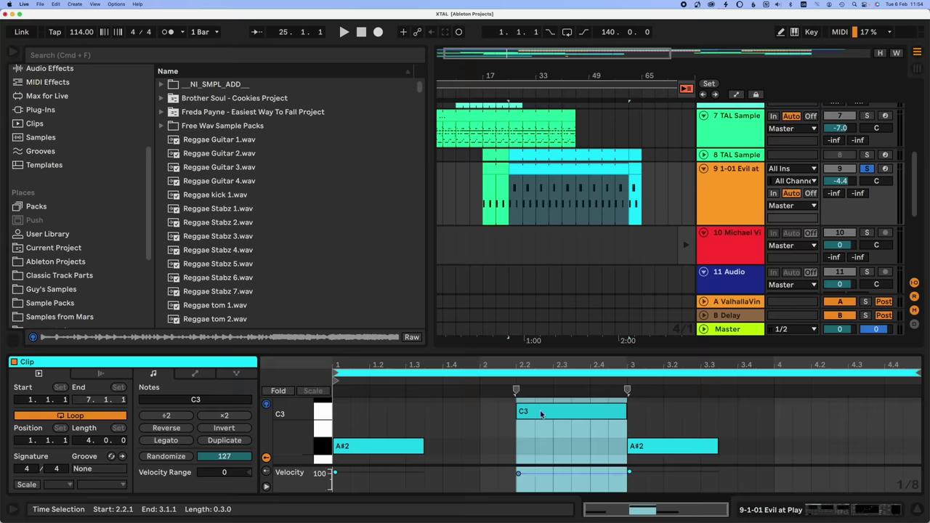
{"action": "left_click", "coordinate": [540, 414]}
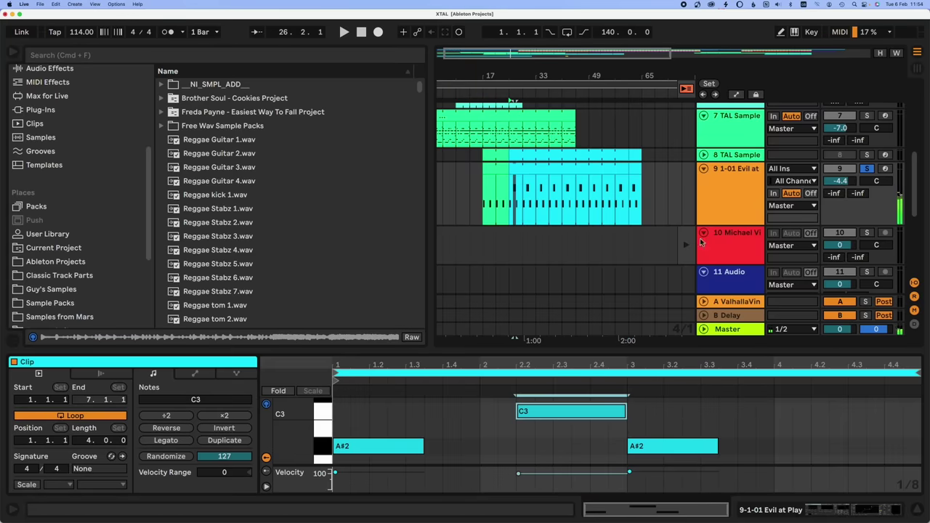
{"action": "key", "text": "space"}
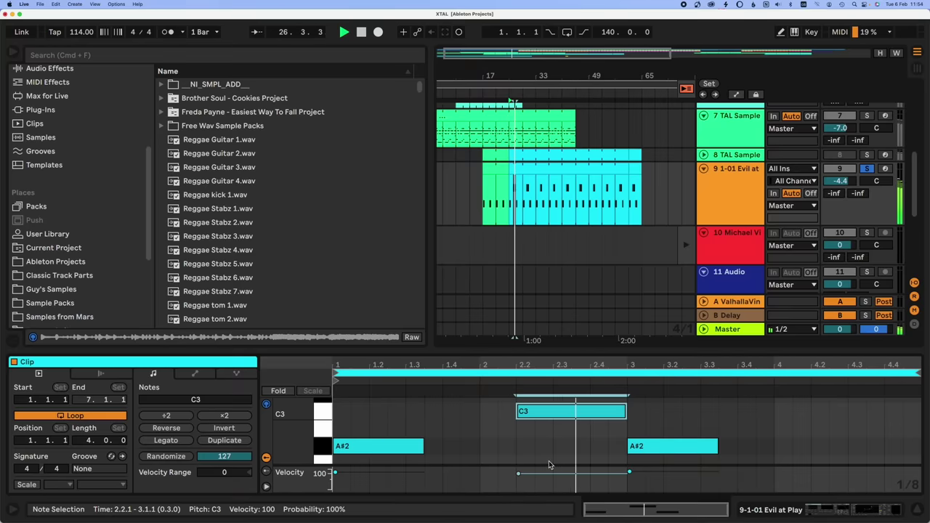
{"action": "key", "text": "space"}
Show the Evil at Play track's devices, reselect the first sample, and play it.
{"action": "left_click", "coordinate": [722, 194]}
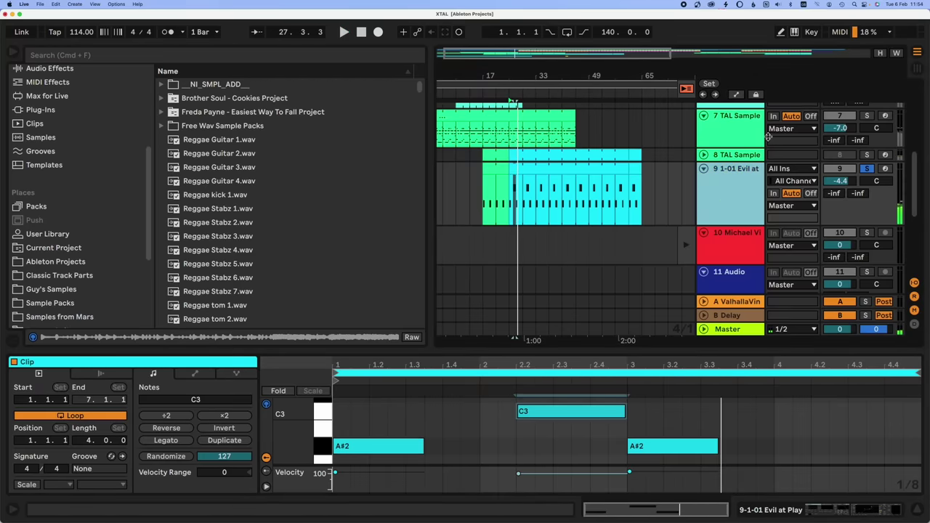
{"action": "left_click", "coordinate": [734, 172]}
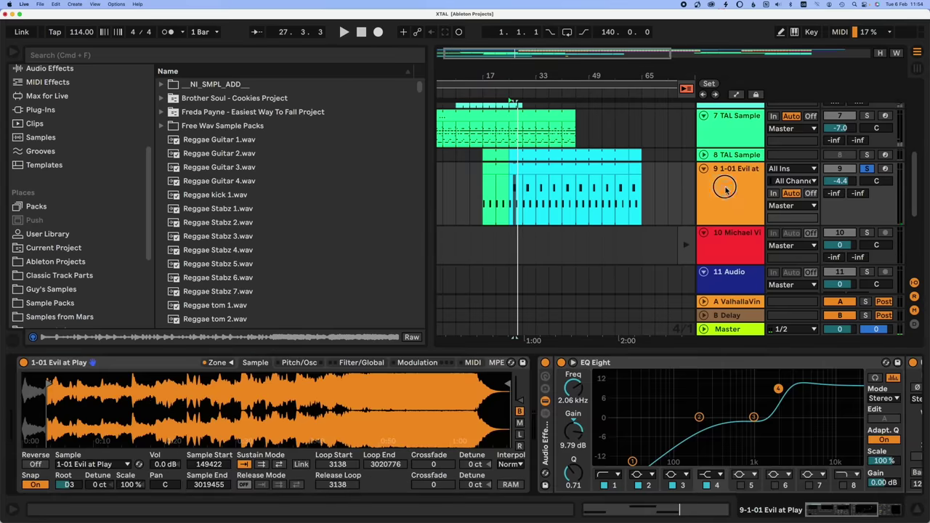
{"action": "scroll", "coordinate": [111, 401], "scroll_direction": "up", "scroll_amount": 5}
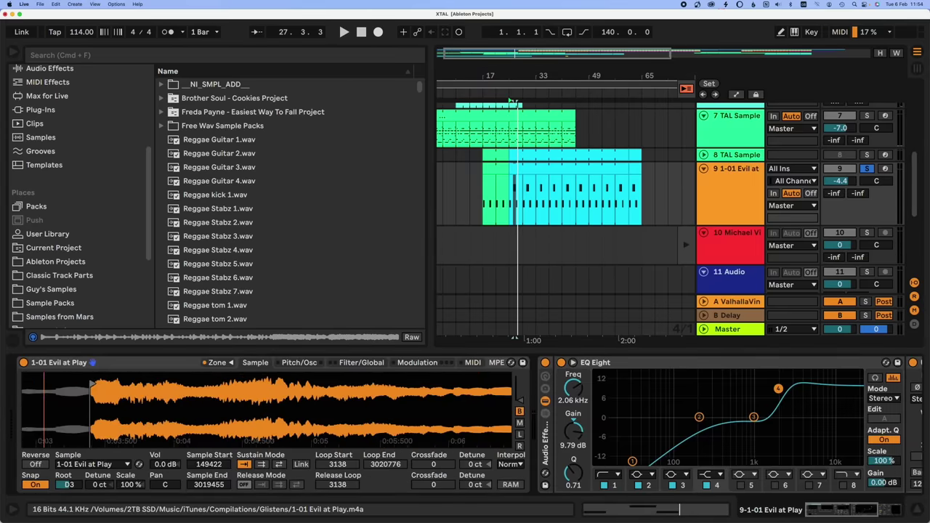
{"action": "scroll", "coordinate": [111, 401], "scroll_direction": "down", "scroll_amount": 5}
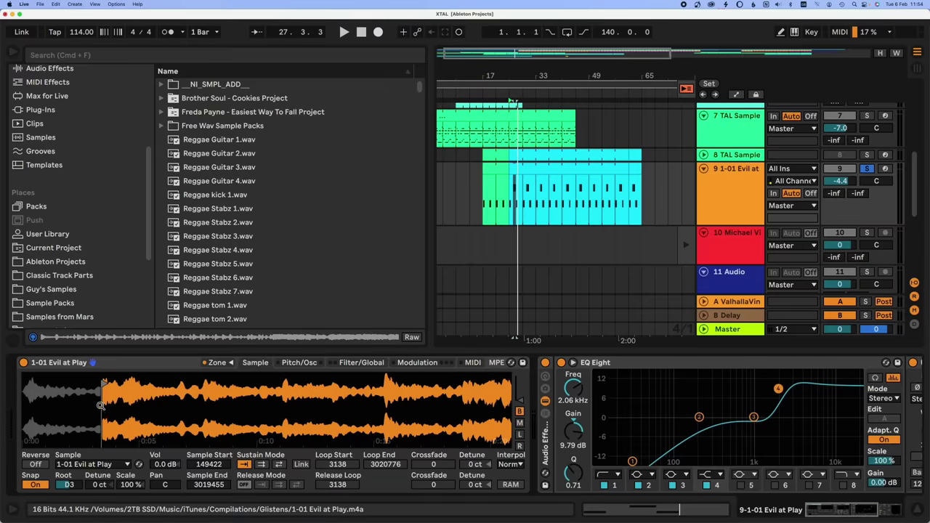
{"action": "left_click", "coordinate": [85, 464]}
{"action": "left_click", "coordinate": [85, 475]}
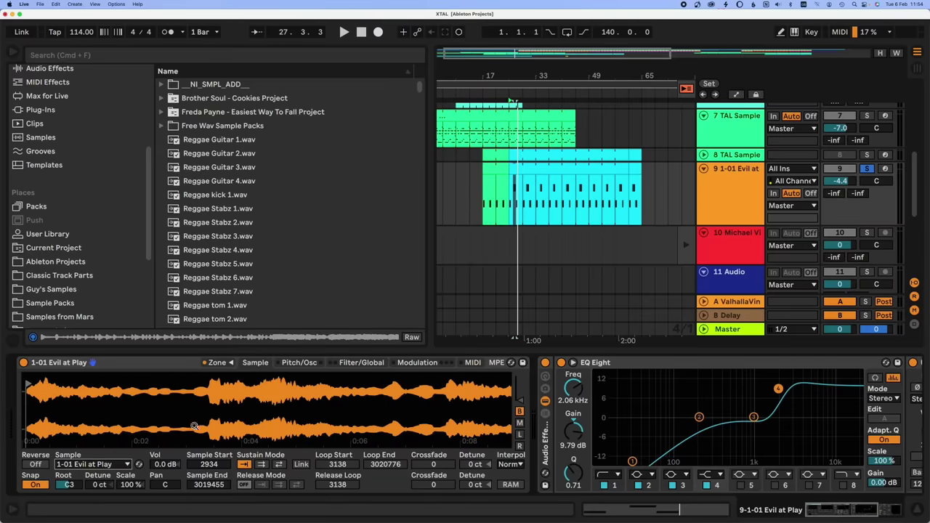
{"action": "key", "text": "space"}
Switch the sampler to the root D3 sample, then back to the root C3 sample.
{"action": "left_click", "coordinate": [85, 464]}
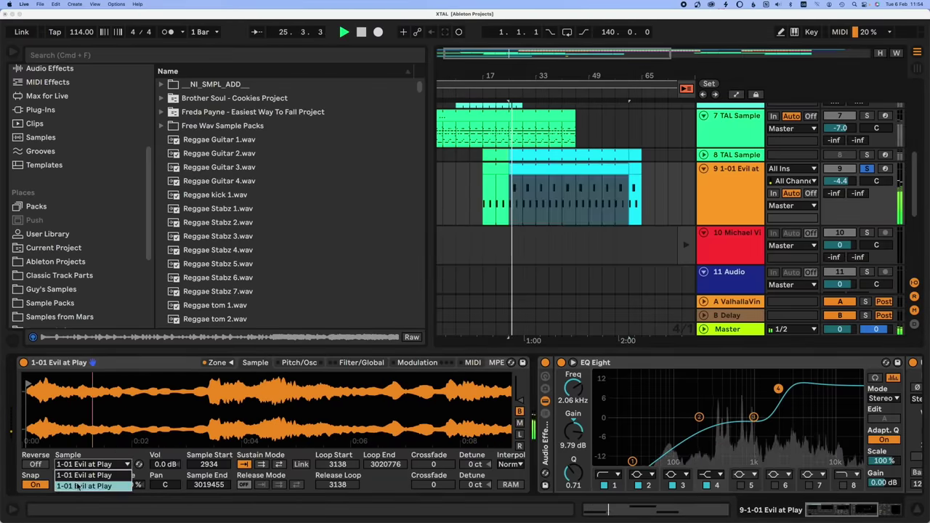
{"action": "left_click", "coordinate": [77, 486]}
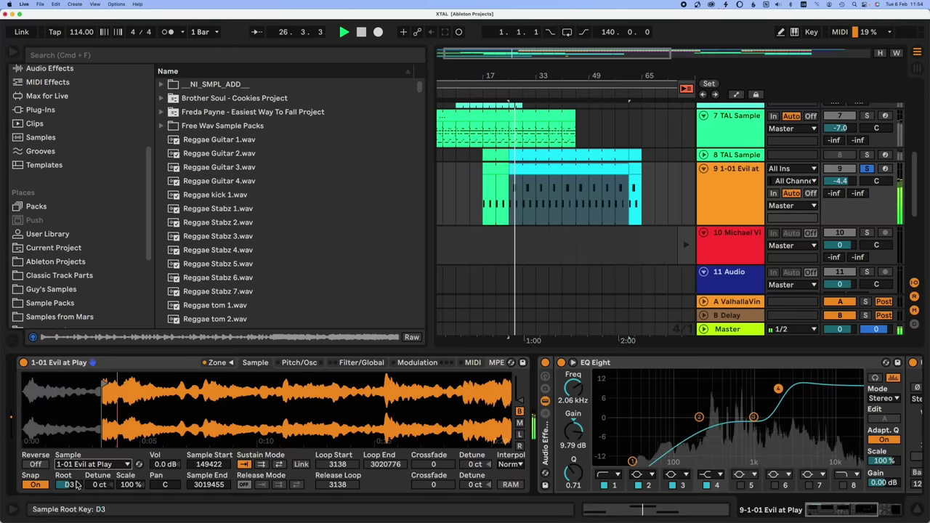
{"action": "left_click", "coordinate": [85, 464]}
{"action": "left_click", "coordinate": [86, 475]}
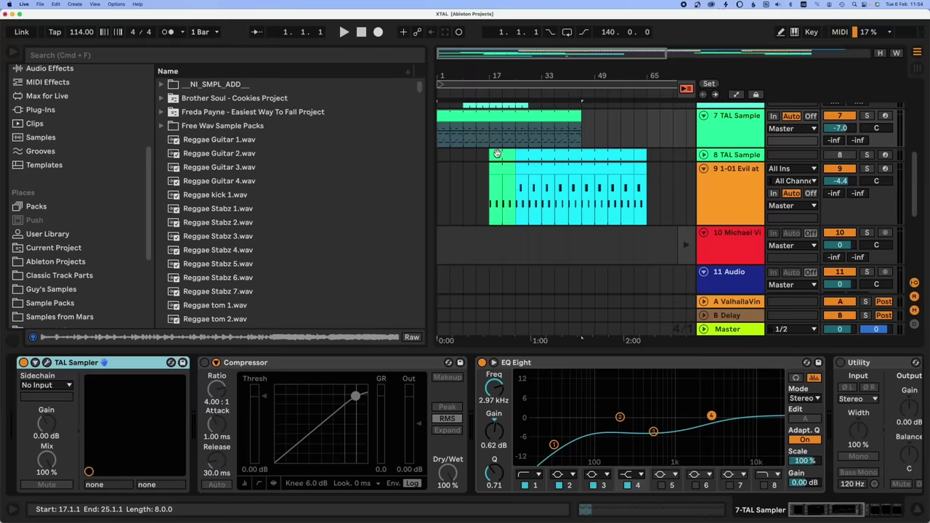
Zoom to bars 8–10, set the start at 8.3.1, and solo the original Evil at Play track.
{"action": "scroll", "coordinate": [567, 181], "scroll_direction": "down", "scroll_amount": 5}
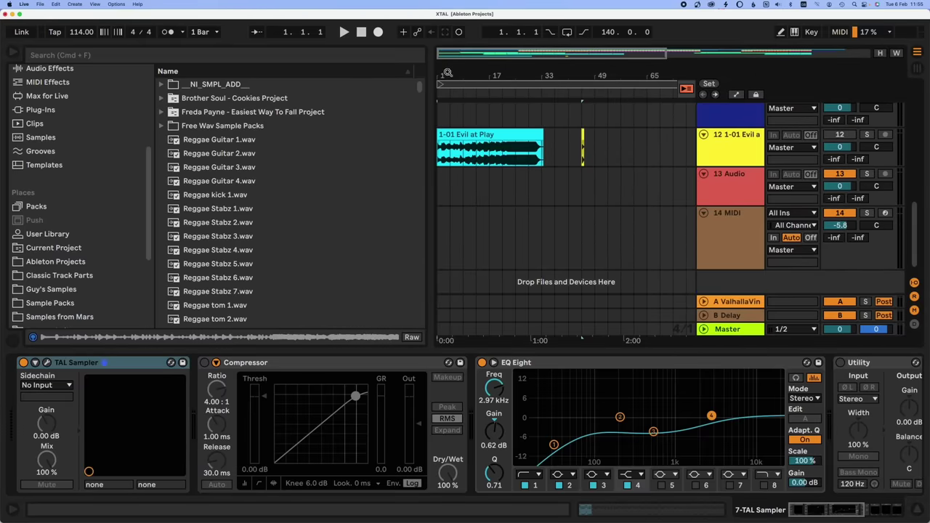
{"action": "left_click_drag", "start_coordinate": [448, 73], "coordinate": [447, 105]}
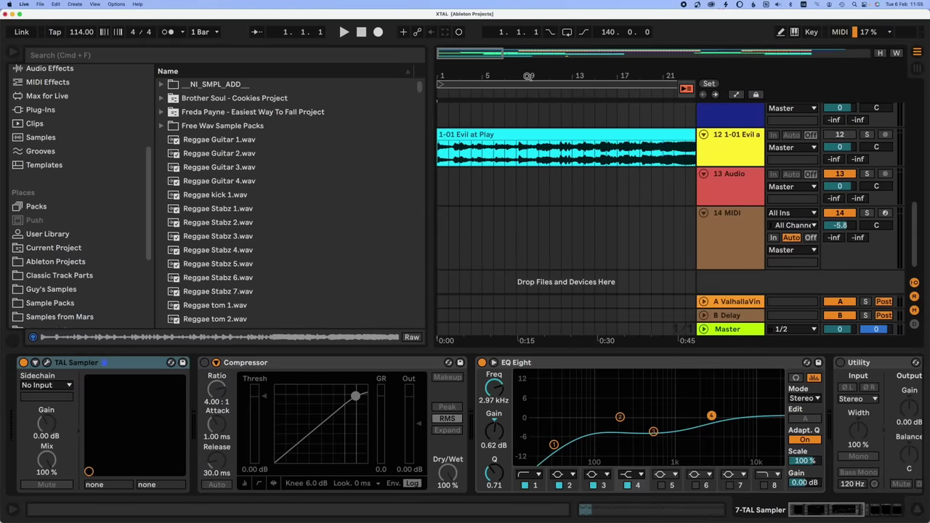
{"action": "left_click_drag", "start_coordinate": [529, 76], "coordinate": [529, 141]}
{"action": "left_click", "coordinate": [491, 166]}
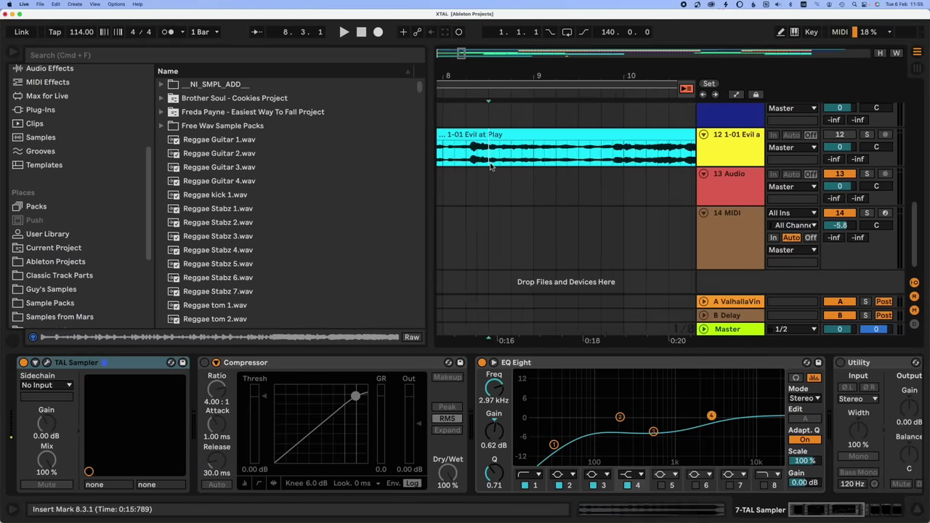
{"action": "left_click", "coordinate": [867, 135]}
Play the soloed track from 8.3.1, then enlarge the editor to show the TAL Sampler clip notes.
{"action": "key", "text": "space"}
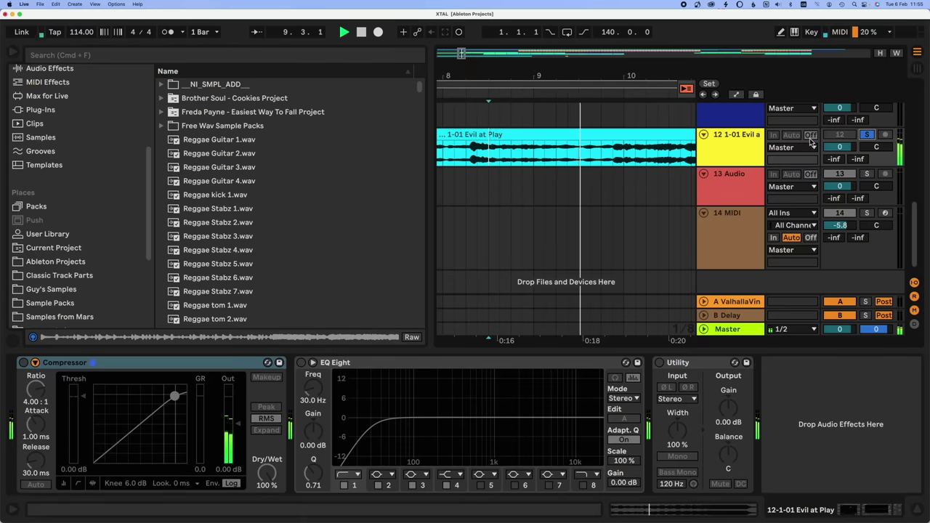
{"action": "key", "text": "space"}
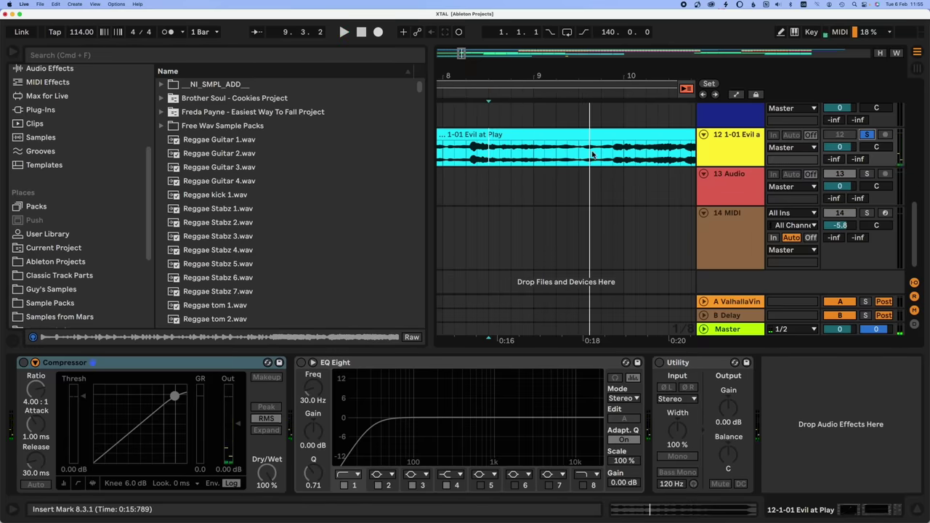
{"action": "key", "text": "space"}
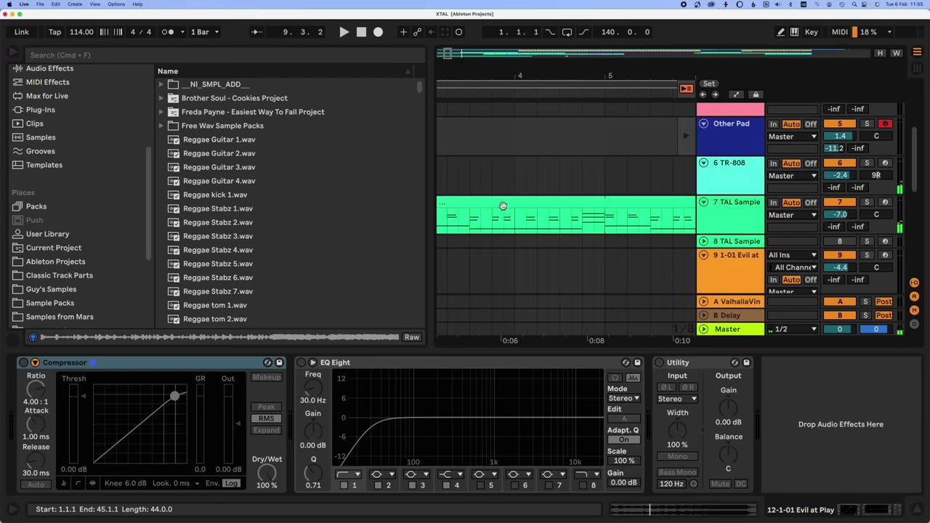
{"action": "left_click_drag", "start_coordinate": [415, 355], "coordinate": [416, 239]}
{"action": "key", "text": "shift+Tab"}
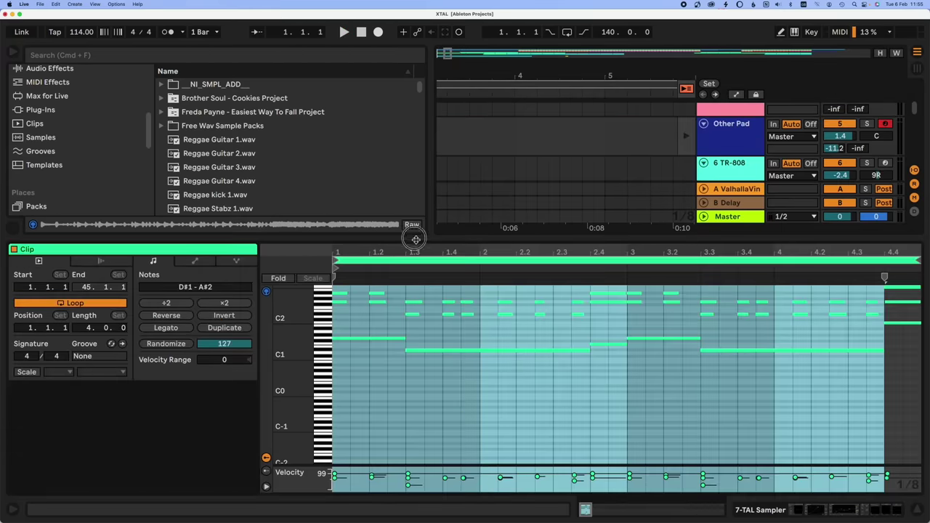
Select the 44-bar clip, solo the TAL Sample track, and play it.
{"action": "left_click", "coordinate": [580, 131]}
{"action": "scroll", "coordinate": [580, 134], "scroll_direction": "down", "scroll_amount": 5}
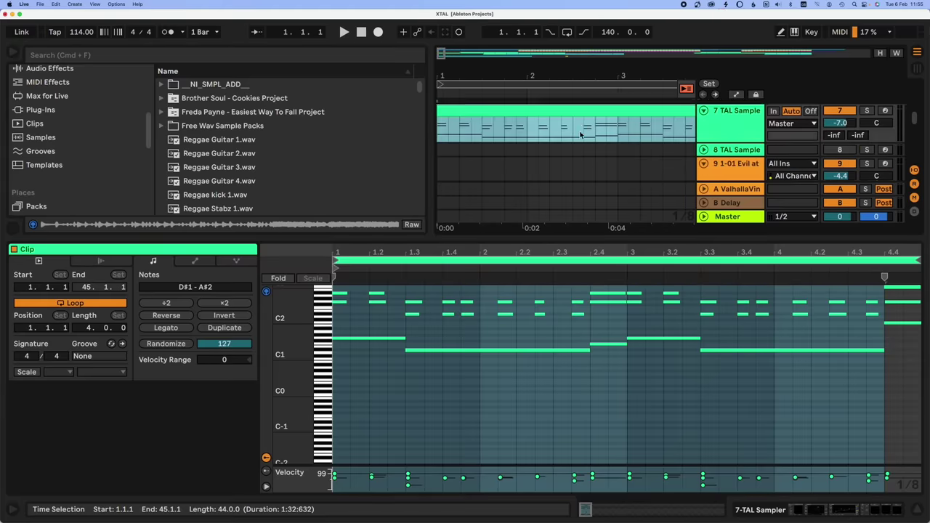
{"action": "left_click", "coordinate": [738, 118]}
{"action": "scroll", "coordinate": [743, 124], "scroll_direction": "up", "scroll_amount": 1}
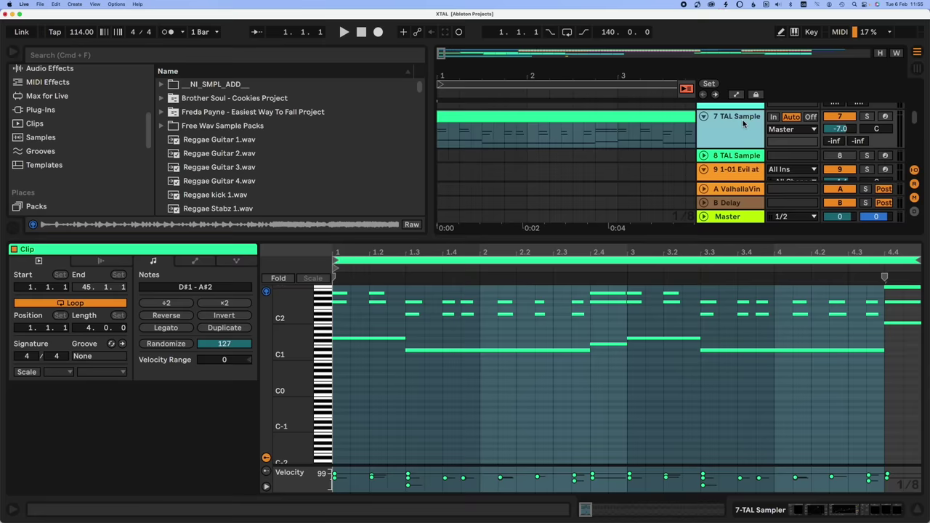
{"action": "left_click", "coordinate": [868, 117]}
{"action": "key", "text": "space"}
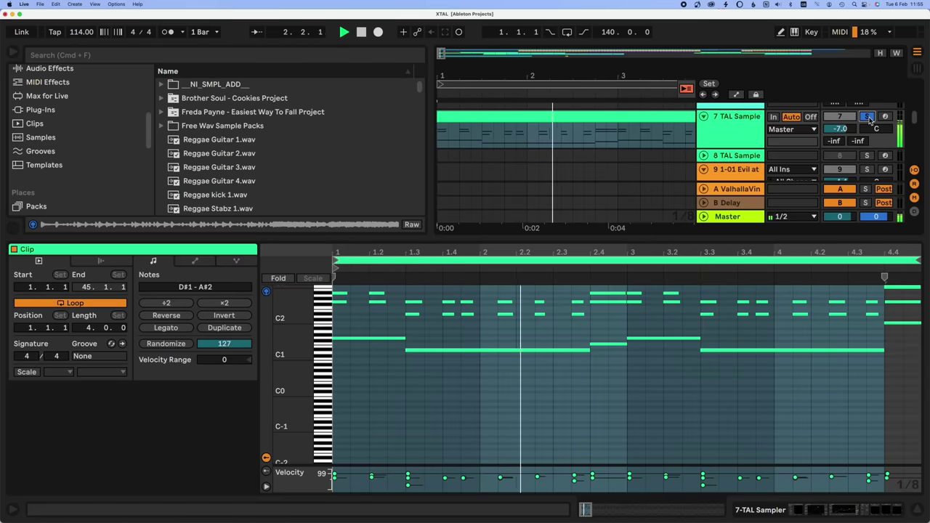
Inspect TAL Sampler's Layer A sample (1-01 Evil at Play.m4a, root C3) in the large editor while playing.
{"action": "left_click", "coordinate": [734, 127]}
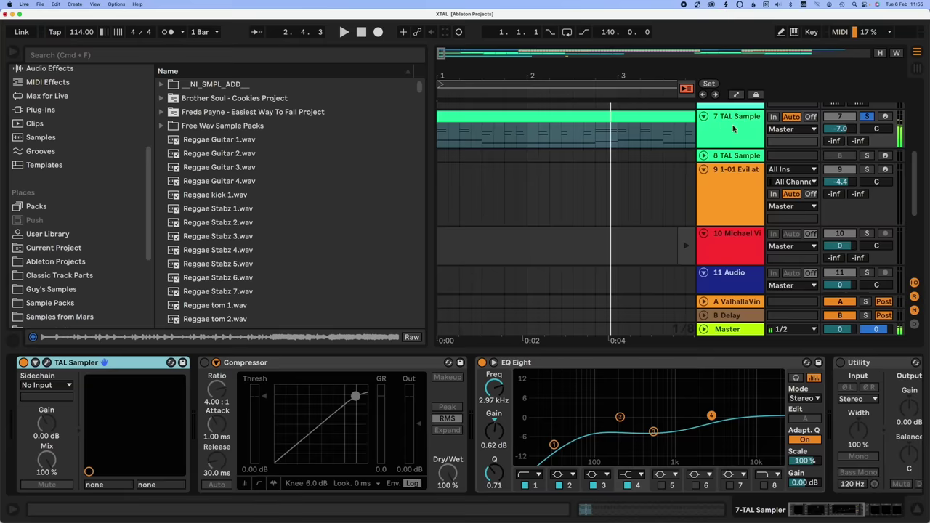
{"action": "left_click", "coordinate": [46, 363]}
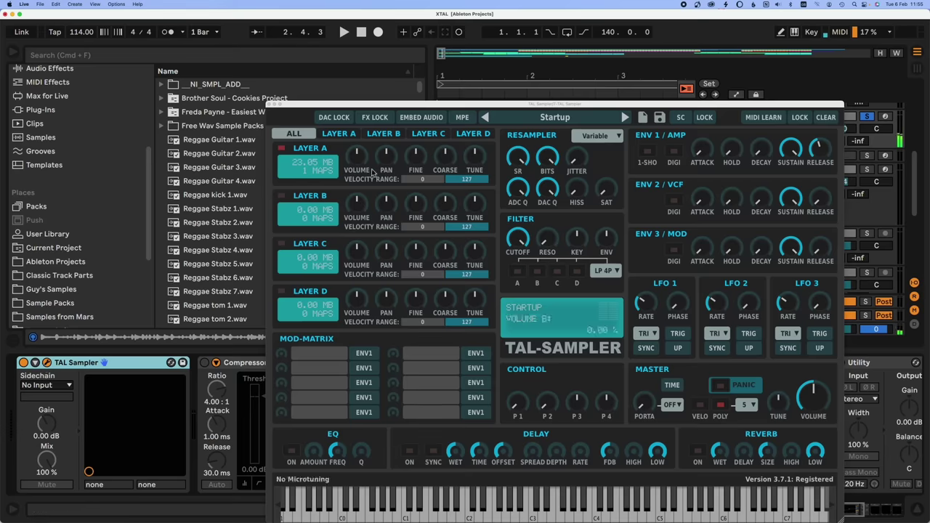
{"action": "left_click", "coordinate": [339, 134]}
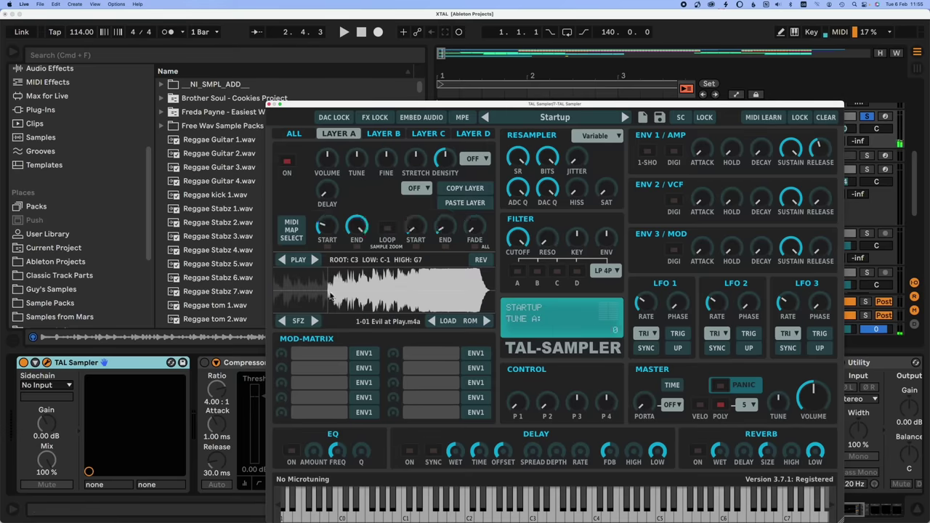
{"action": "left_click", "coordinate": [337, 293]}
{"action": "key", "text": "space"}
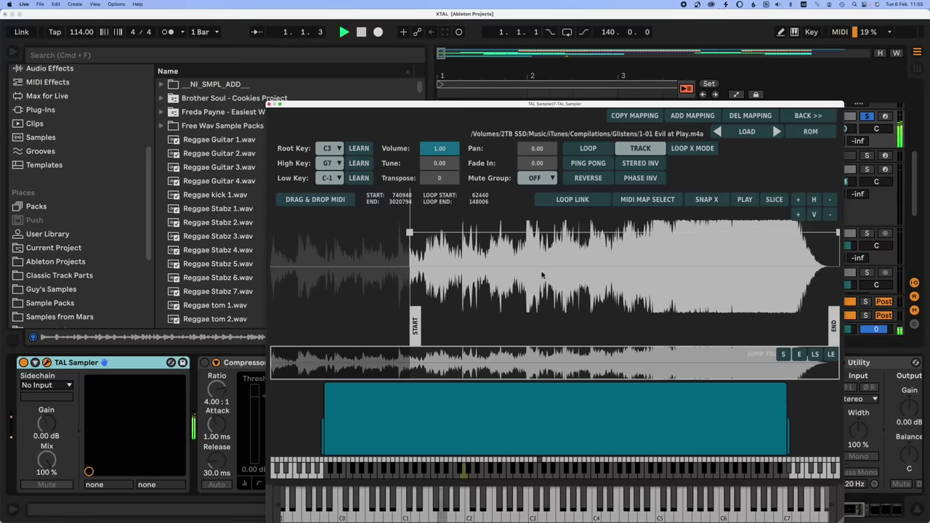
{"action": "key", "text": "space"}
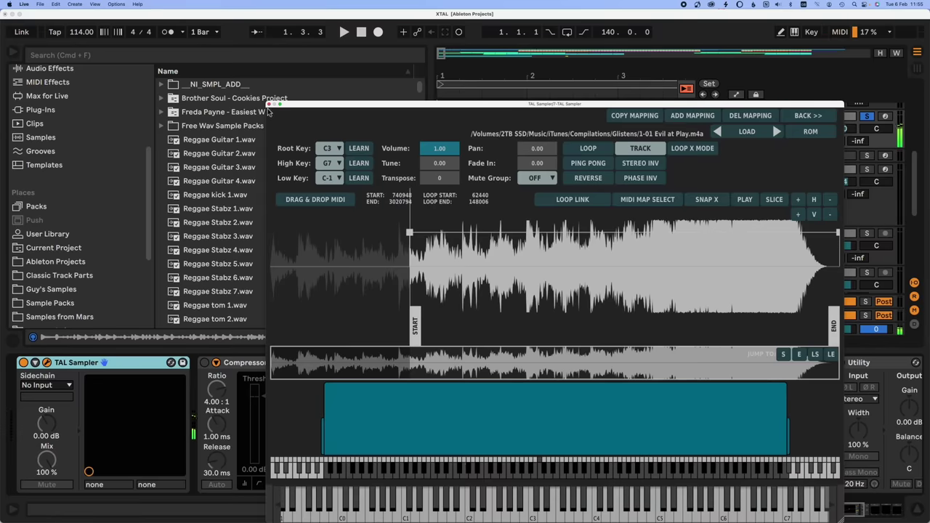
Close TAL Sampler, select the C2–C3 chord notes, and play the bass line alone.
{"action": "left_click", "coordinate": [273, 104]}
{"action": "key", "text": "shift+Tab"}
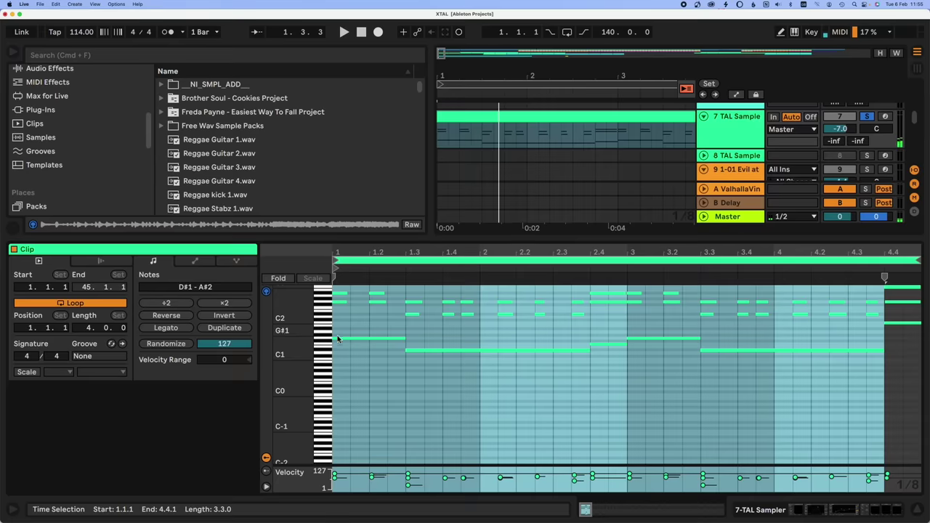
{"action": "left_click", "coordinate": [320, 297]}
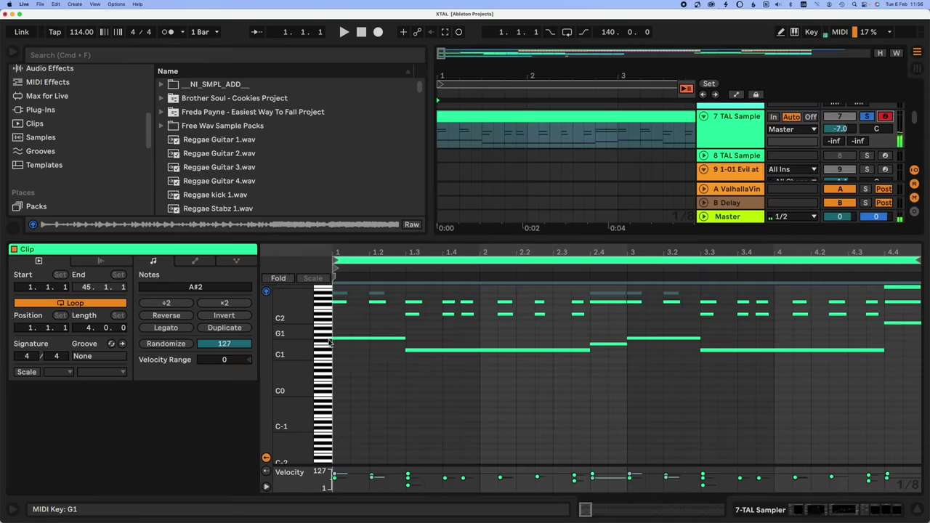
{"action": "left_click_drag", "start_coordinate": [324, 318], "coordinate": [324, 284]}
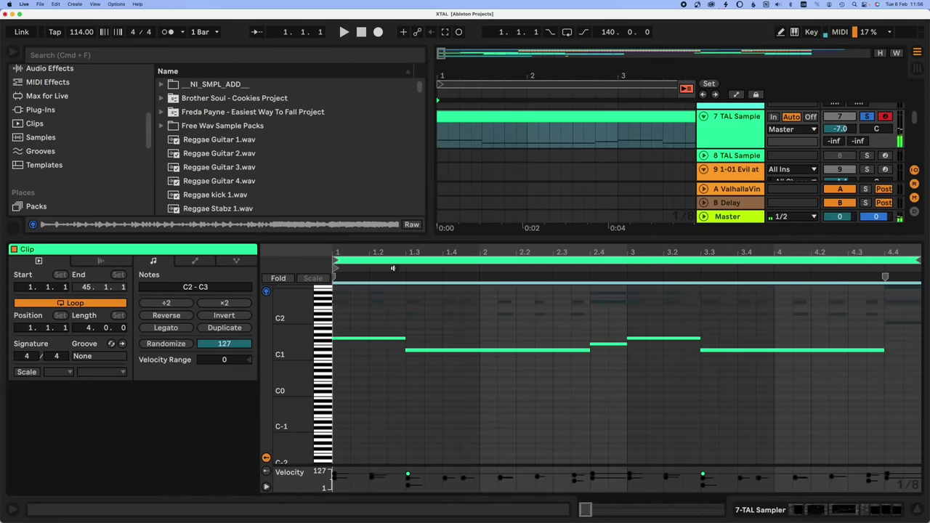
{"action": "key", "text": "space"}
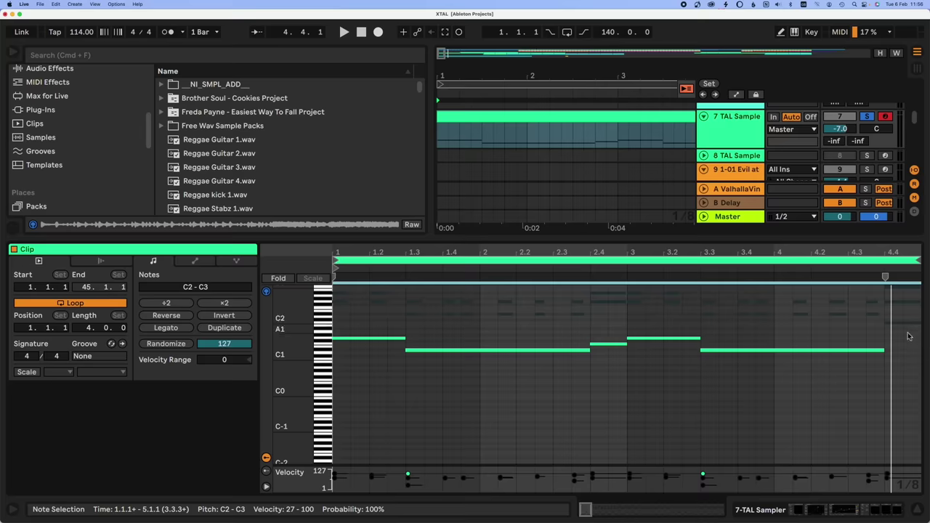
Undo to reactivate the chord notes, replay the full clip, and select the D#1–G1 bass notes.
{"action": "scroll", "coordinate": [432, 373], "scroll_direction": "up", "scroll_amount": 2}
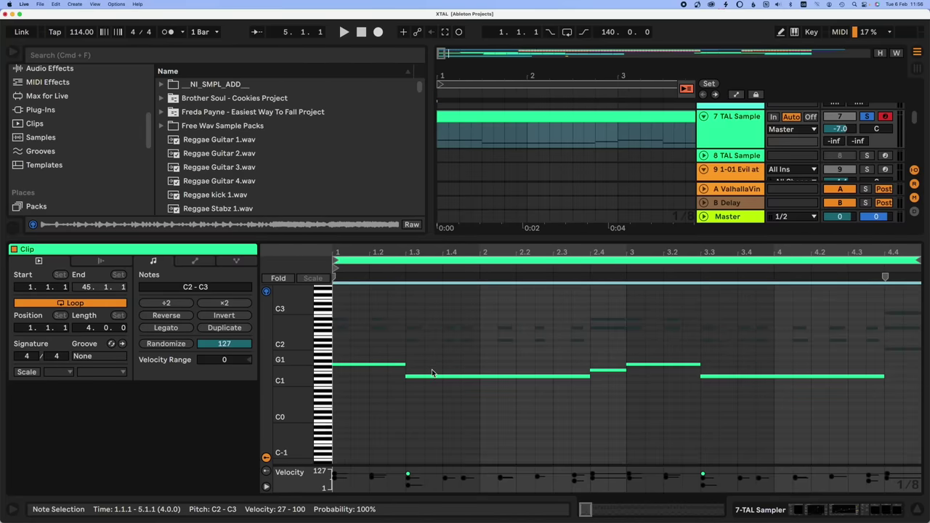
{"action": "key", "text": "super+z"}
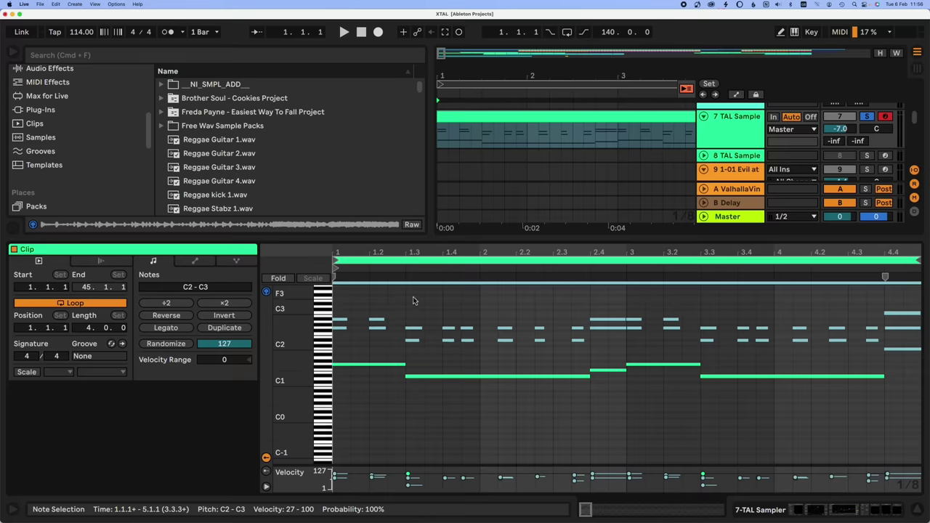
{"action": "key", "text": "space"}
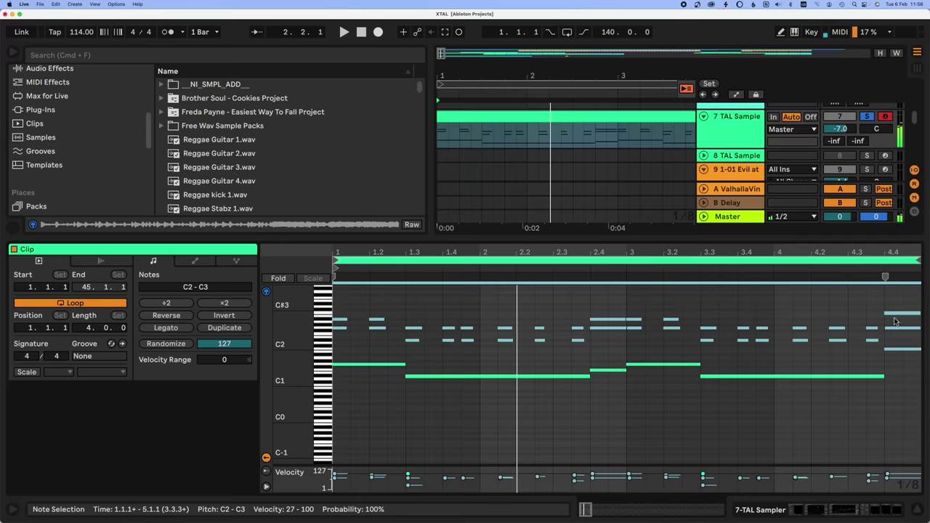
{"action": "left_click_drag", "start_coordinate": [854, 365], "coordinate": [291, 418]}
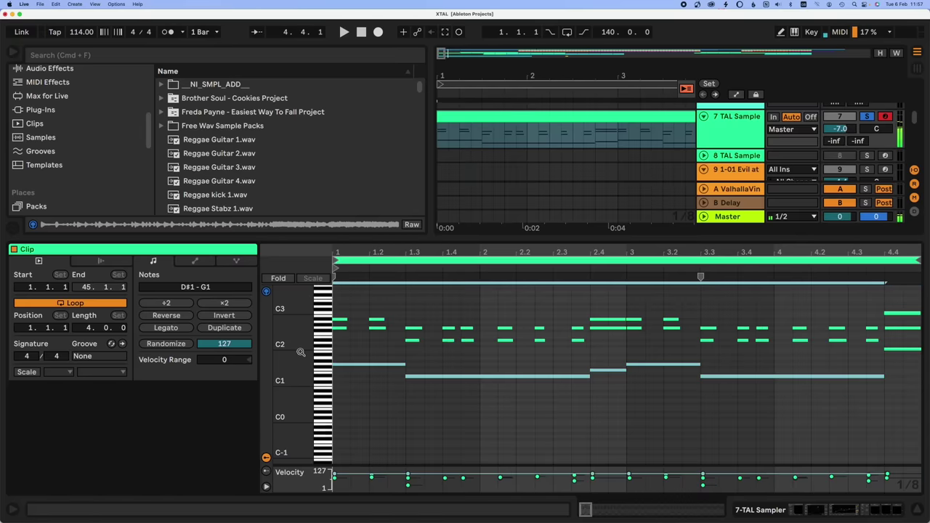
Deactivate the D#1–G1 bass notes and play the chords alone from bar 1.
{"action": "key", "text": "0"}
{"action": "key", "text": "space"}
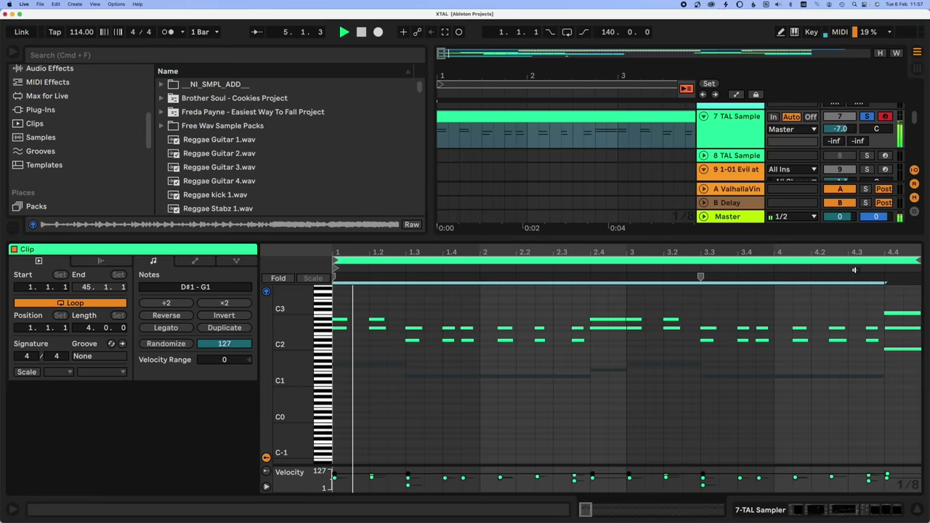
{"action": "key", "text": "space"}
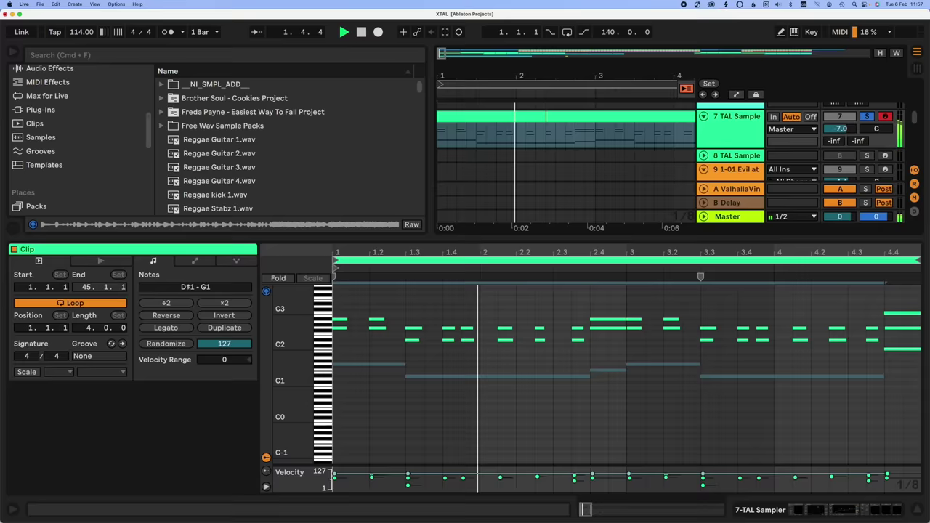
{"action": "left_click_drag", "start_coordinate": [551, 80], "coordinate": [496, 76]}
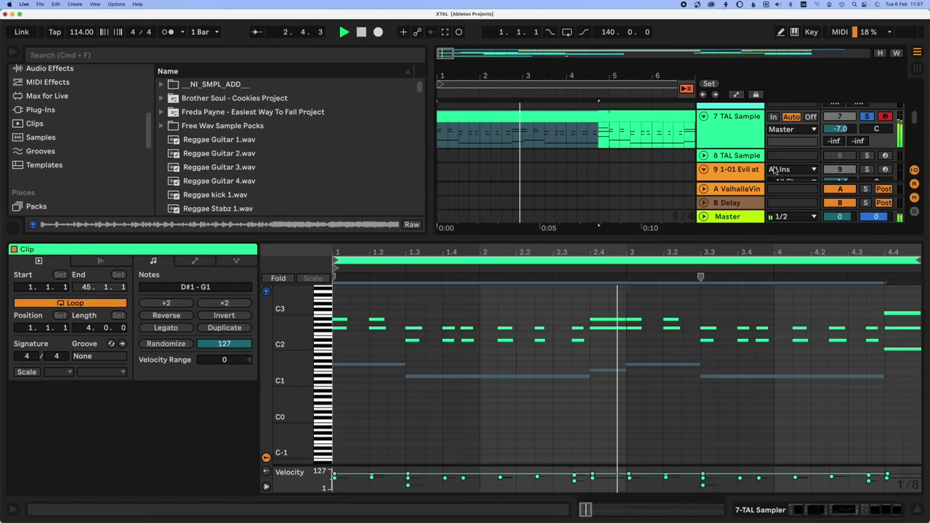
Stop playback and open the TAL Sampler track's Satin and ValhallaVintageVerb windows side by side.
{"action": "key", "text": "space"}
{"action": "left_click", "coordinate": [738, 138]}
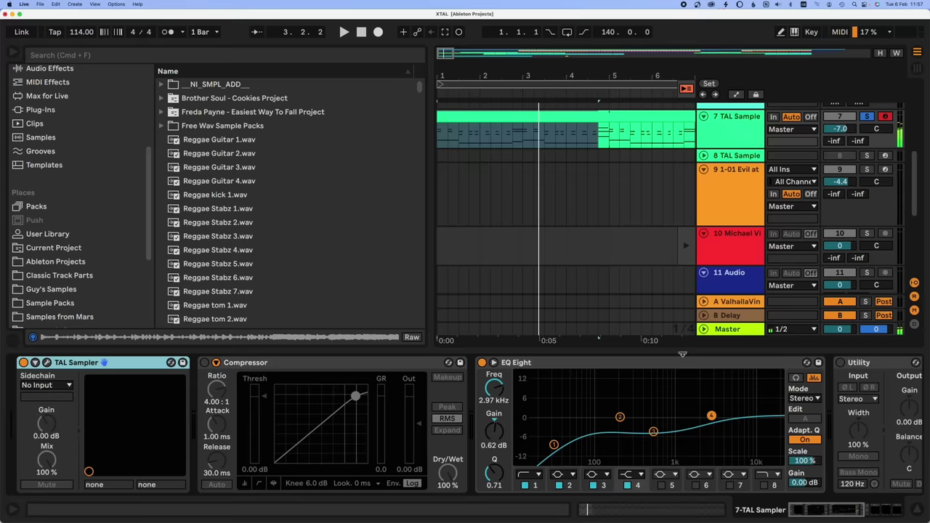
{"action": "scroll", "coordinate": [393, 423], "scroll_direction": "right", "scroll_amount": 5}
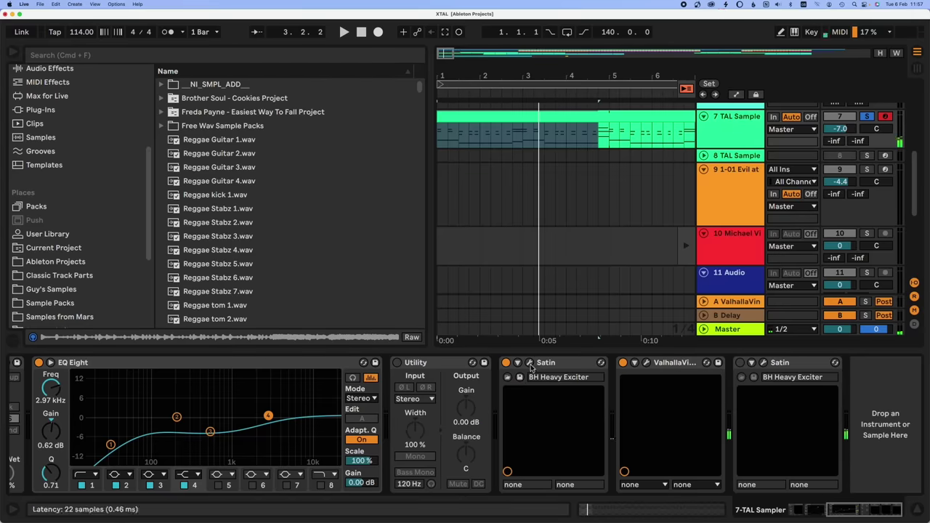
{"action": "left_click", "coordinate": [529, 367]}
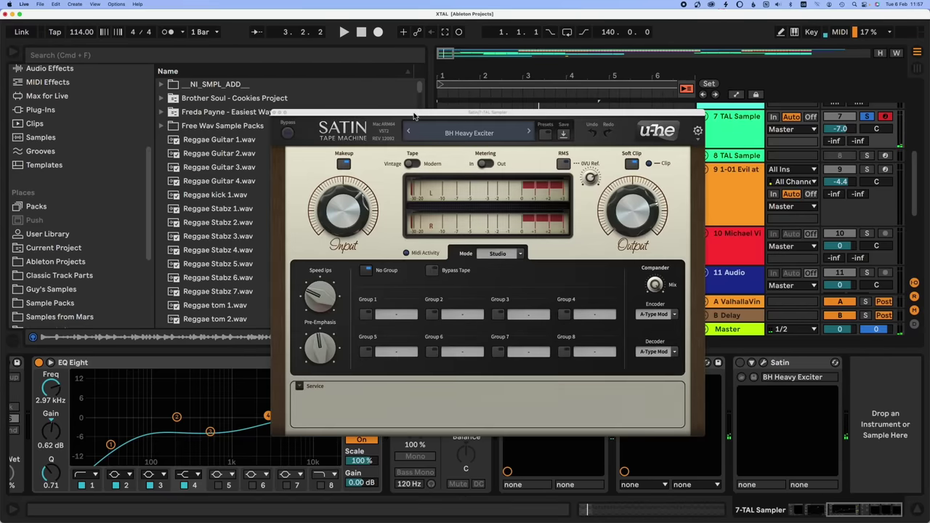
{"action": "left_click_drag", "start_coordinate": [447, 119], "coordinate": [268, 18]}
{"action": "left_click", "coordinate": [646, 362]}
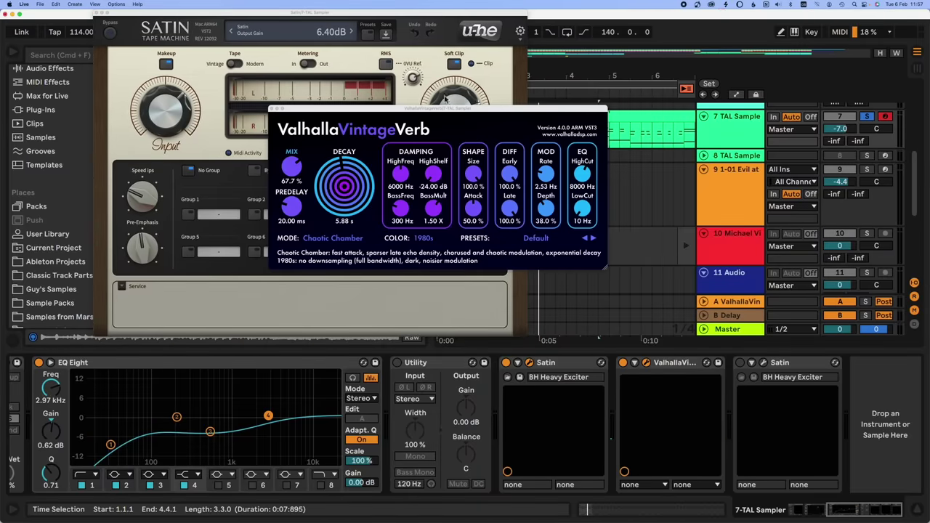
{"action": "left_click_drag", "start_coordinate": [436, 106], "coordinate": [717, 37]}
Compare the chords with and without the reverb and lower Satin's output to 3.80 dB.
{"action": "left_click", "coordinate": [507, 363]}
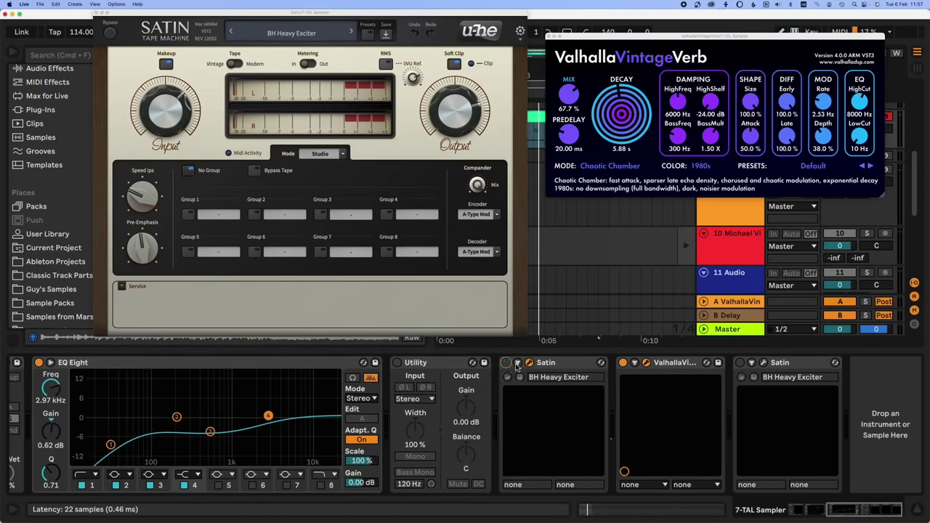
{"action": "left_click", "coordinate": [622, 363]}
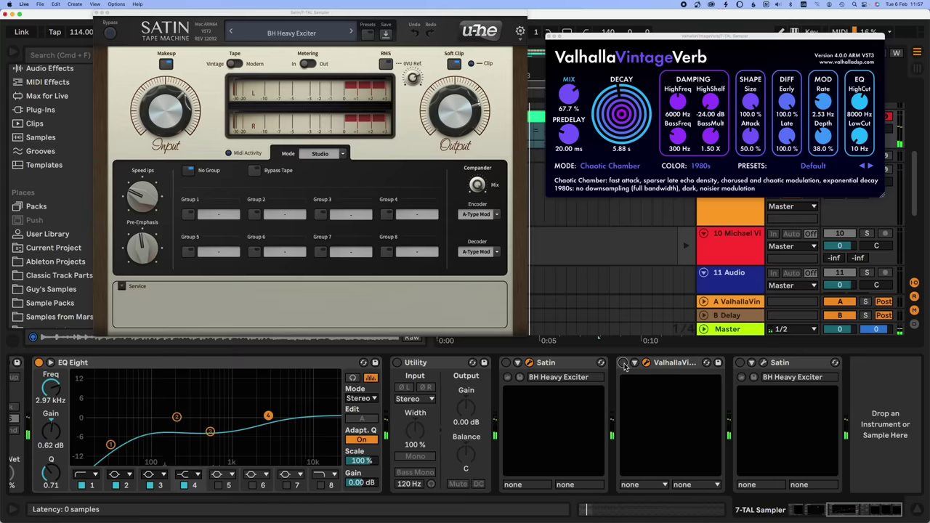
{"action": "left_click", "coordinate": [623, 362]}
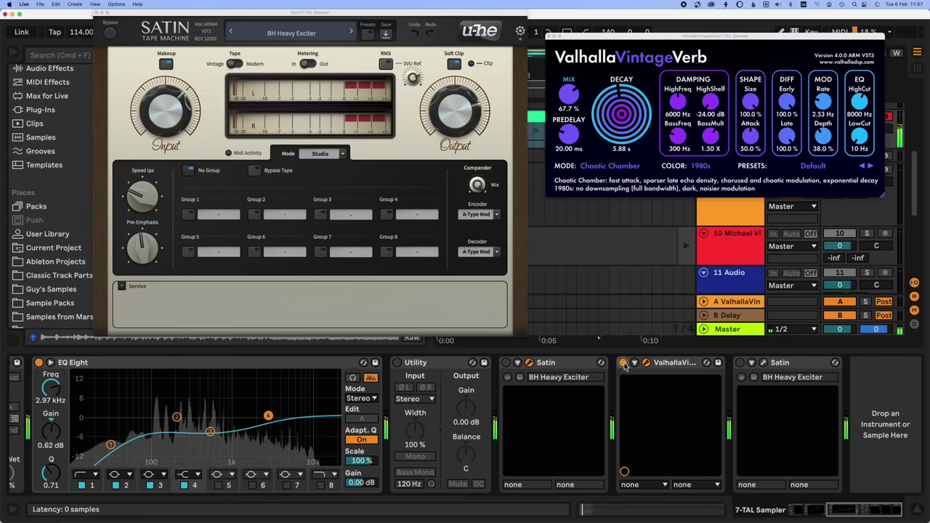
{"action": "left_click", "coordinate": [623, 362]}
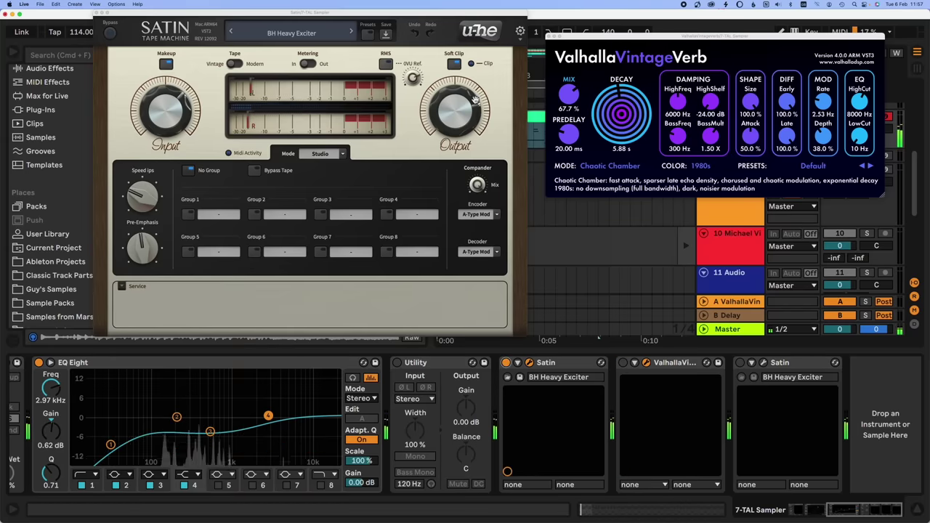
{"action": "left_click_drag", "start_coordinate": [462, 108], "coordinate": [463, 125]}
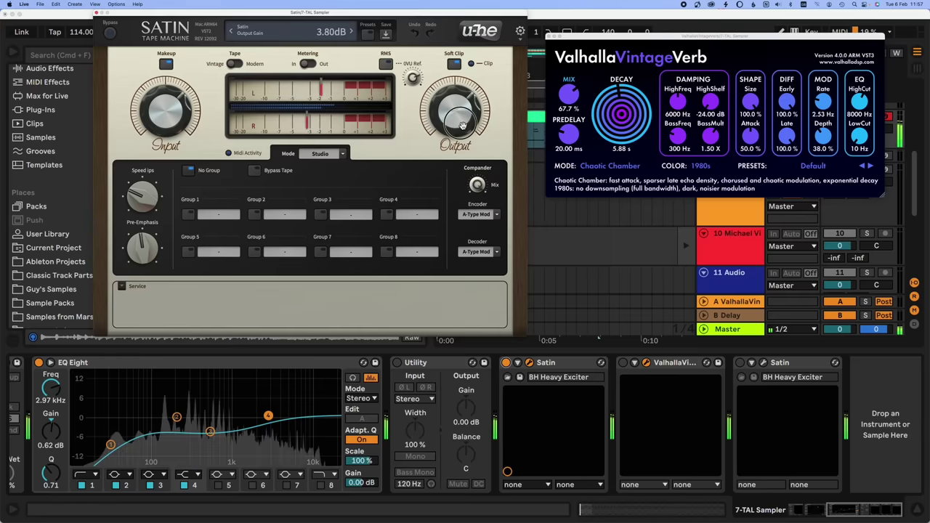
{"action": "left_click", "coordinate": [622, 363]}
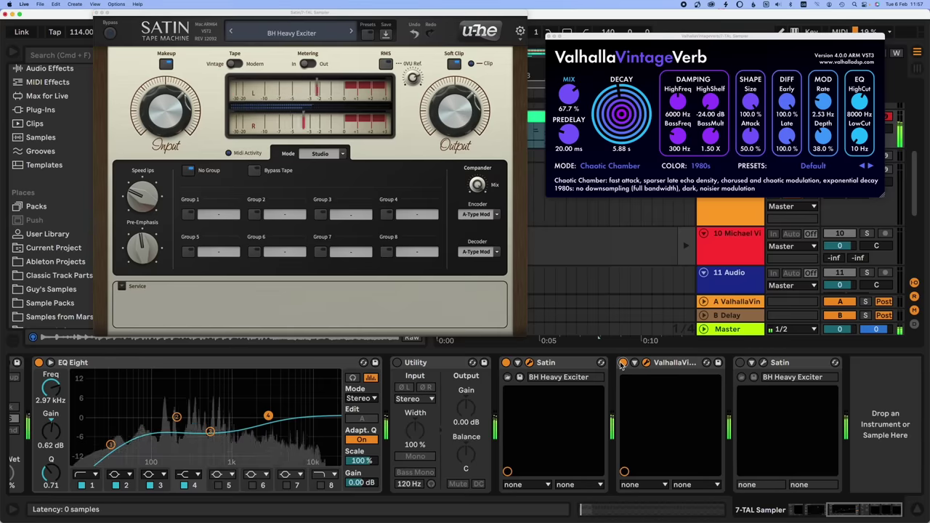
Close the Satin and Valhalla reverb windows, stop playback, and view the whole song.
{"action": "left_click", "coordinate": [95, 13]}
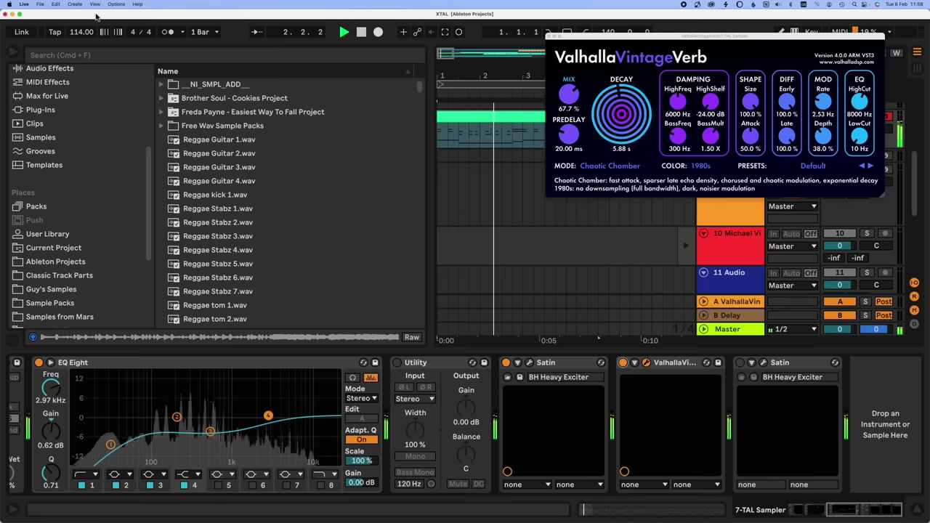
{"action": "left_click", "coordinate": [550, 36]}
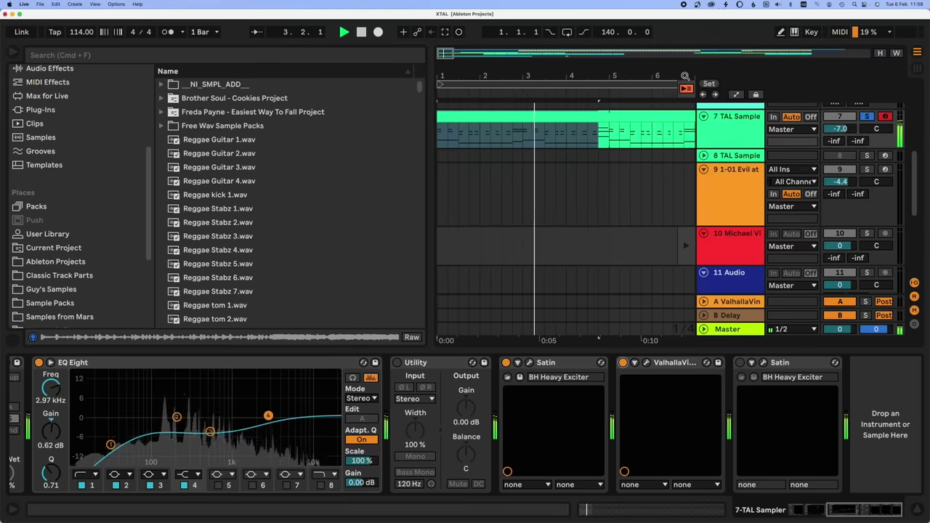
{"action": "key", "text": "space"}
{"action": "key", "text": "x"}
Play from the TAL Sampler clip at bar 89, zoomed in on bars 81 to 121.
{"action": "left_click", "coordinate": [588, 130]}
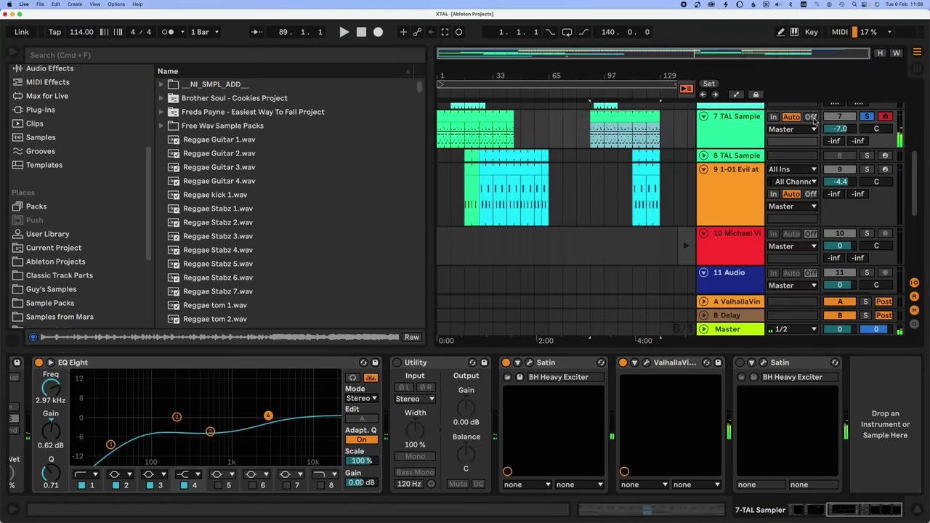
{"action": "key", "text": "space"}
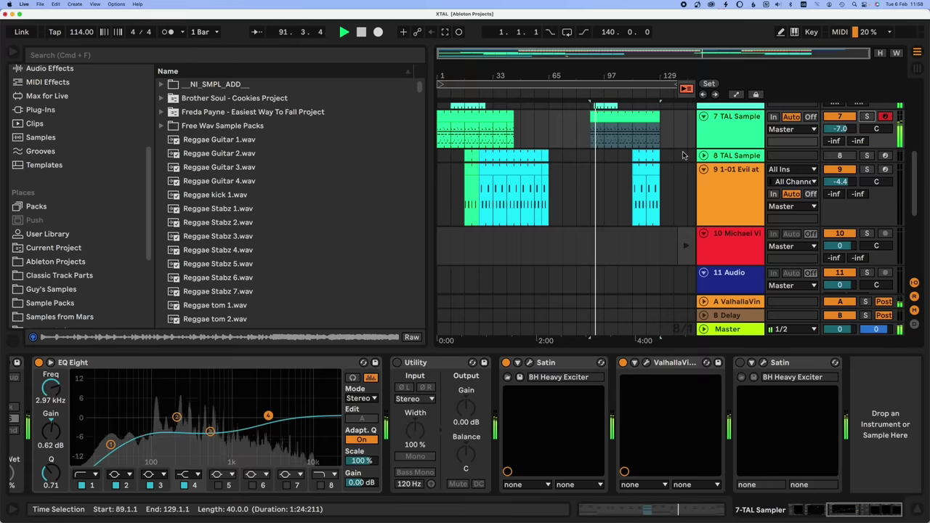
{"action": "scroll", "coordinate": [640, 160], "scroll_direction": "up", "scroll_amount": 3}
{"action": "left_click_drag", "start_coordinate": [651, 74], "coordinate": [606, 172]}
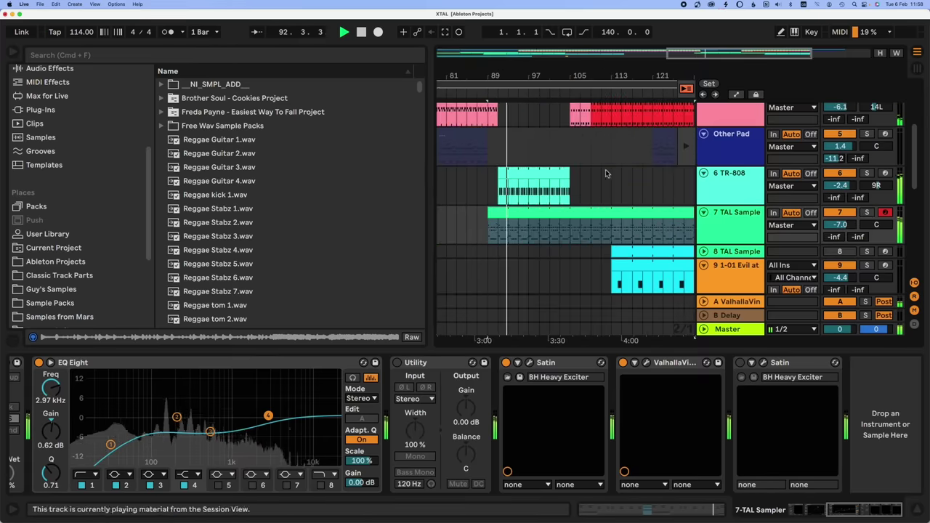